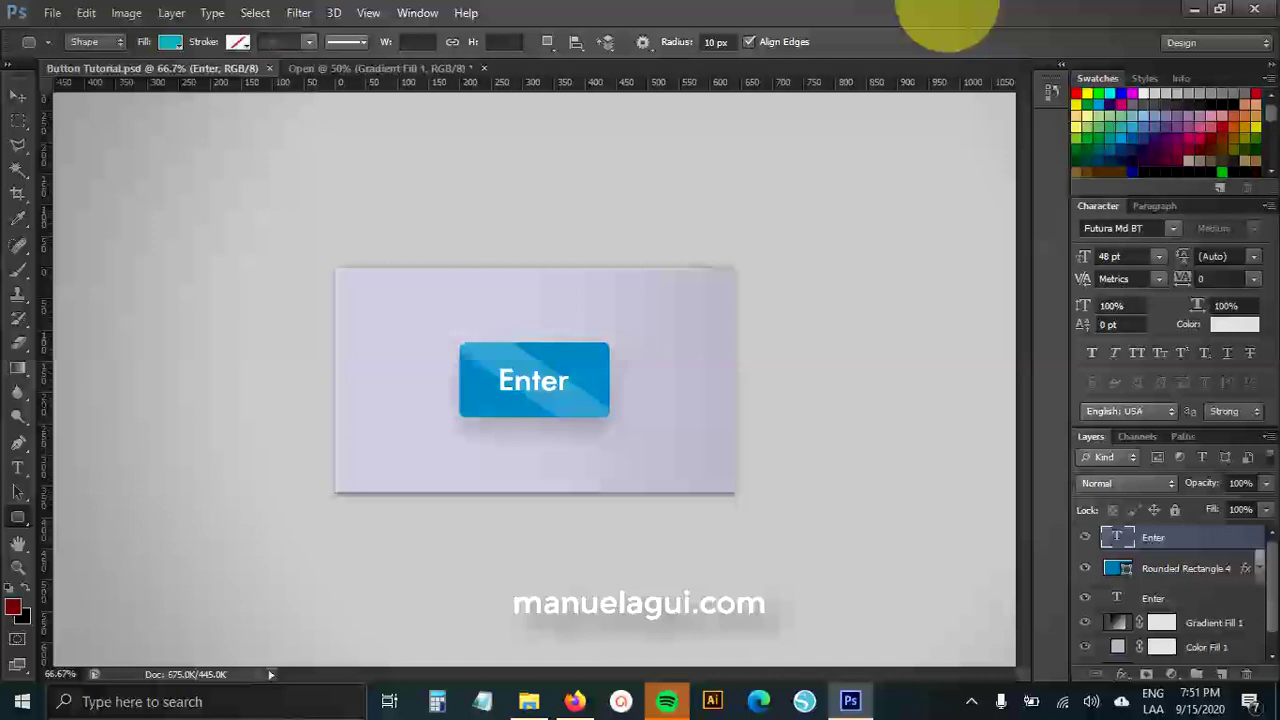
# Step: Switch to the document named Open and create a rounded rectangle 240 px wide and 120 px high with a 10 px radius
pyautogui.hotkey('ctrl', 'Tab')
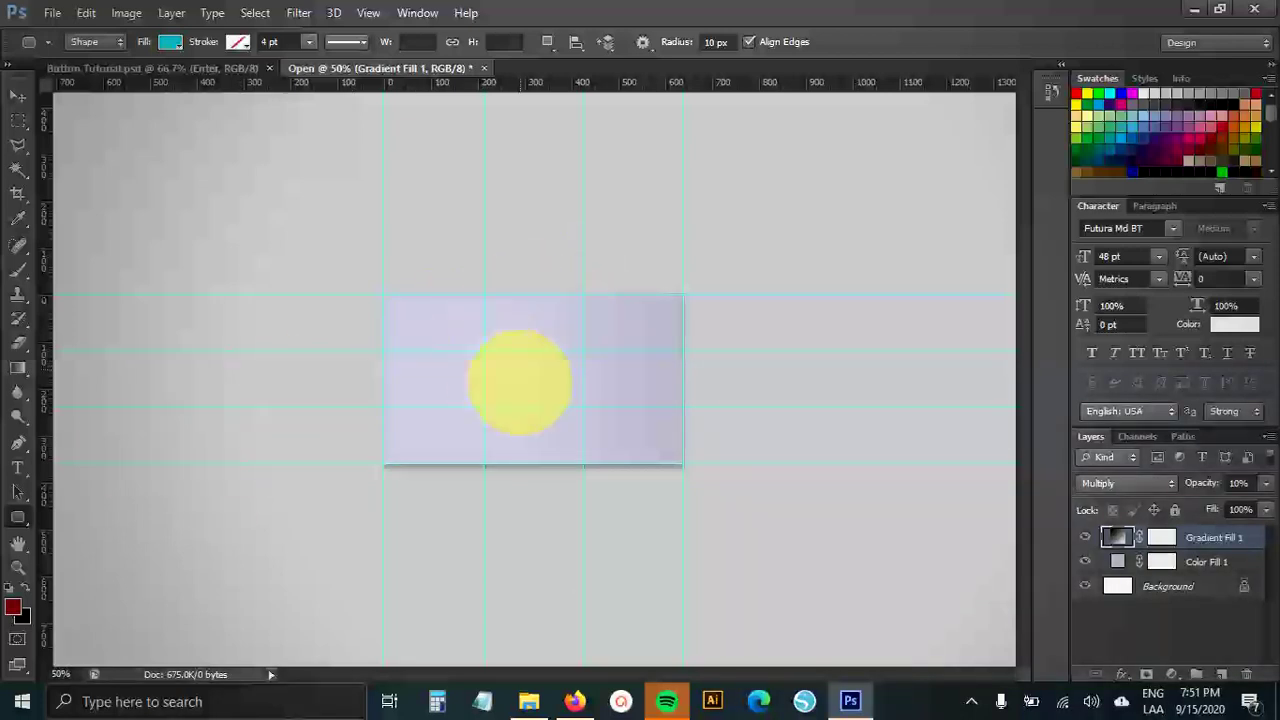
pyautogui.click(519, 382)
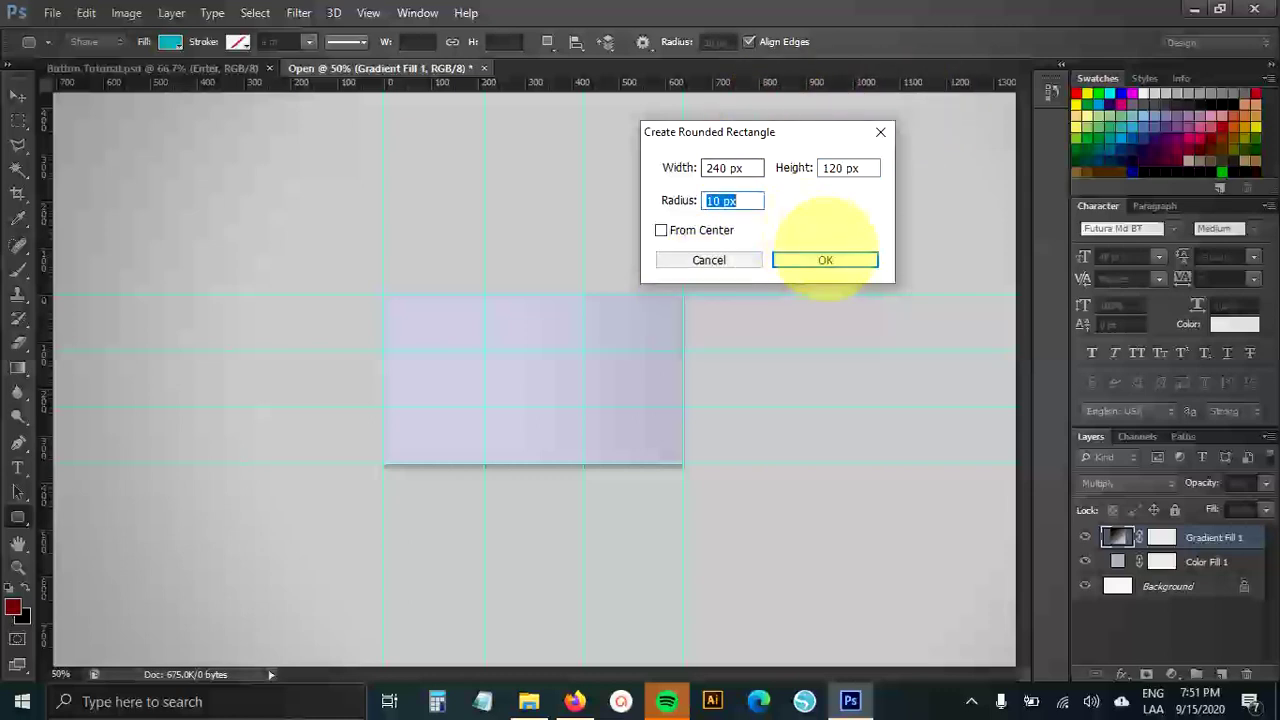
pyautogui.click(826, 260)
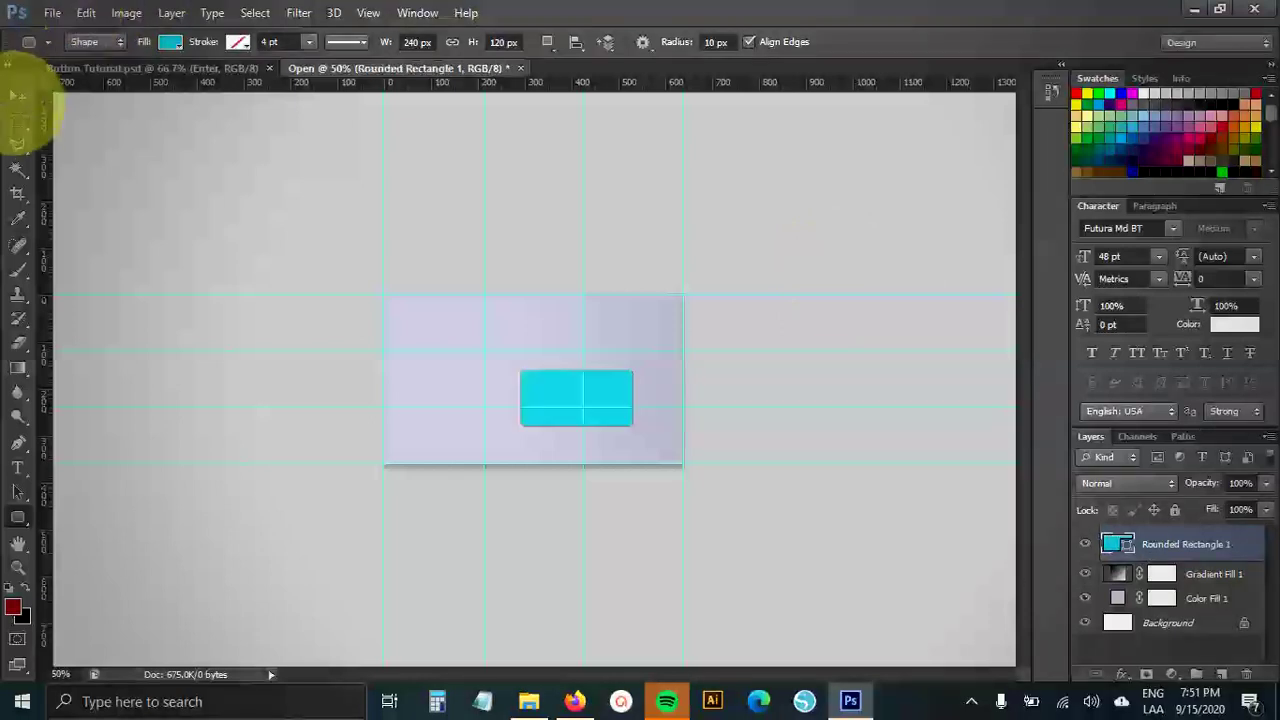
# Step: Centre the rounded rectangle horizontally and vertically on the whole canvas, and clear the selection
pyautogui.click(18, 95)
pyautogui.click(255, 13)
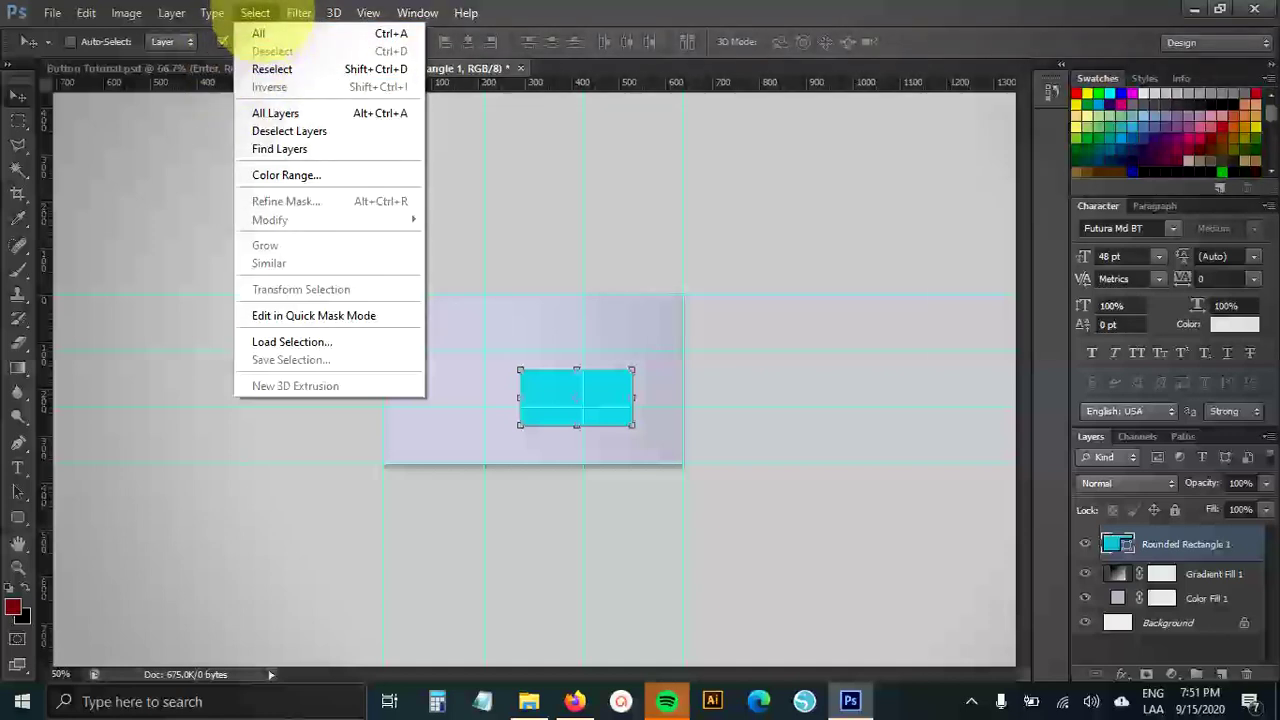
pyautogui.click(258, 33)
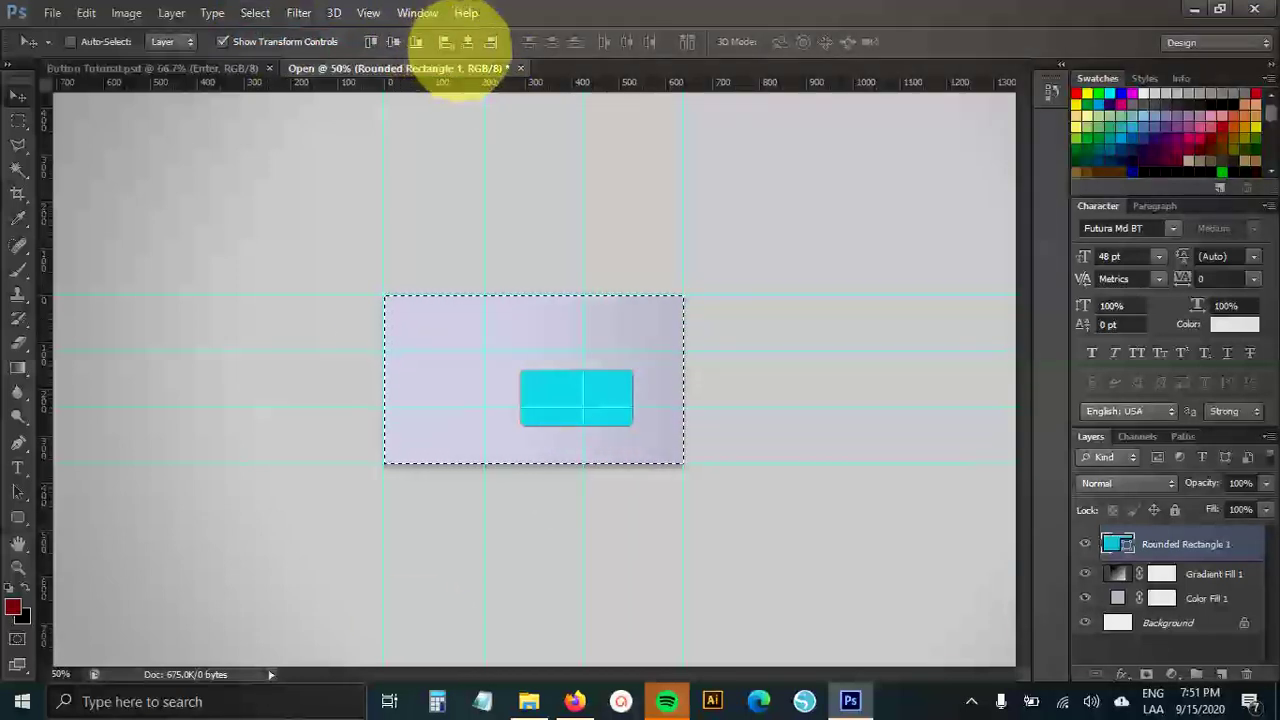
pyautogui.click(467, 41)
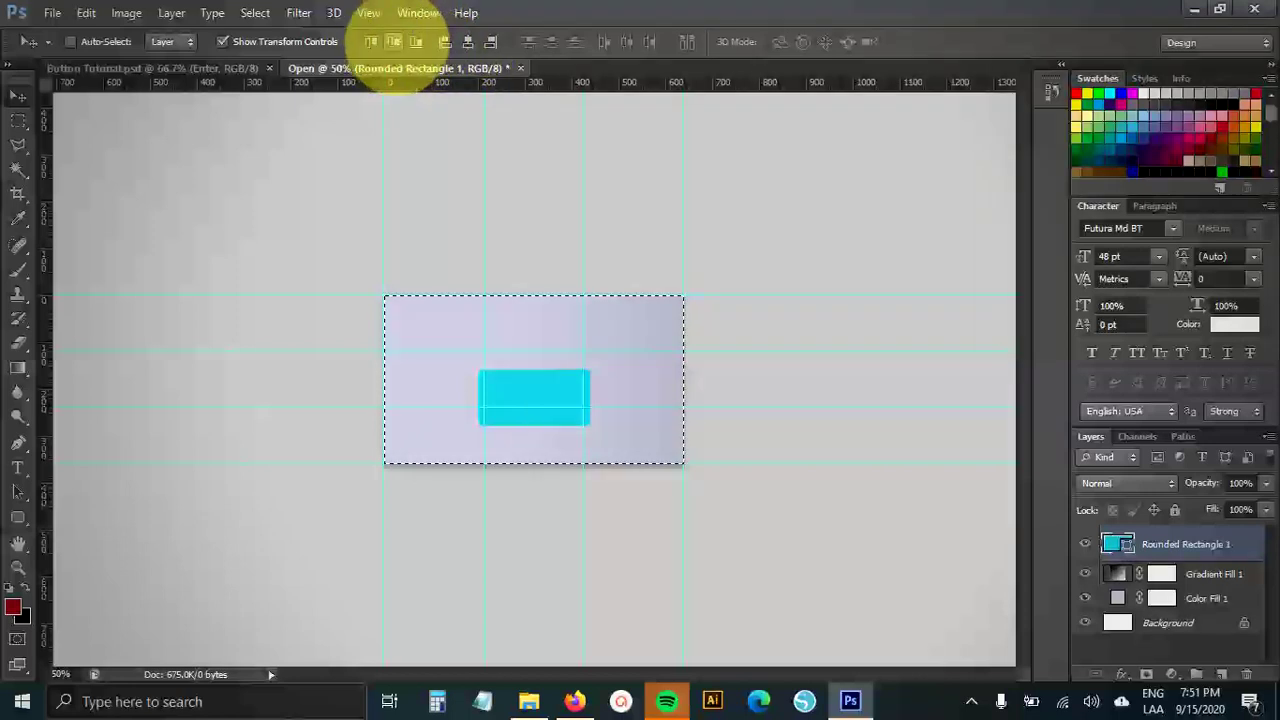
pyautogui.click(393, 41)
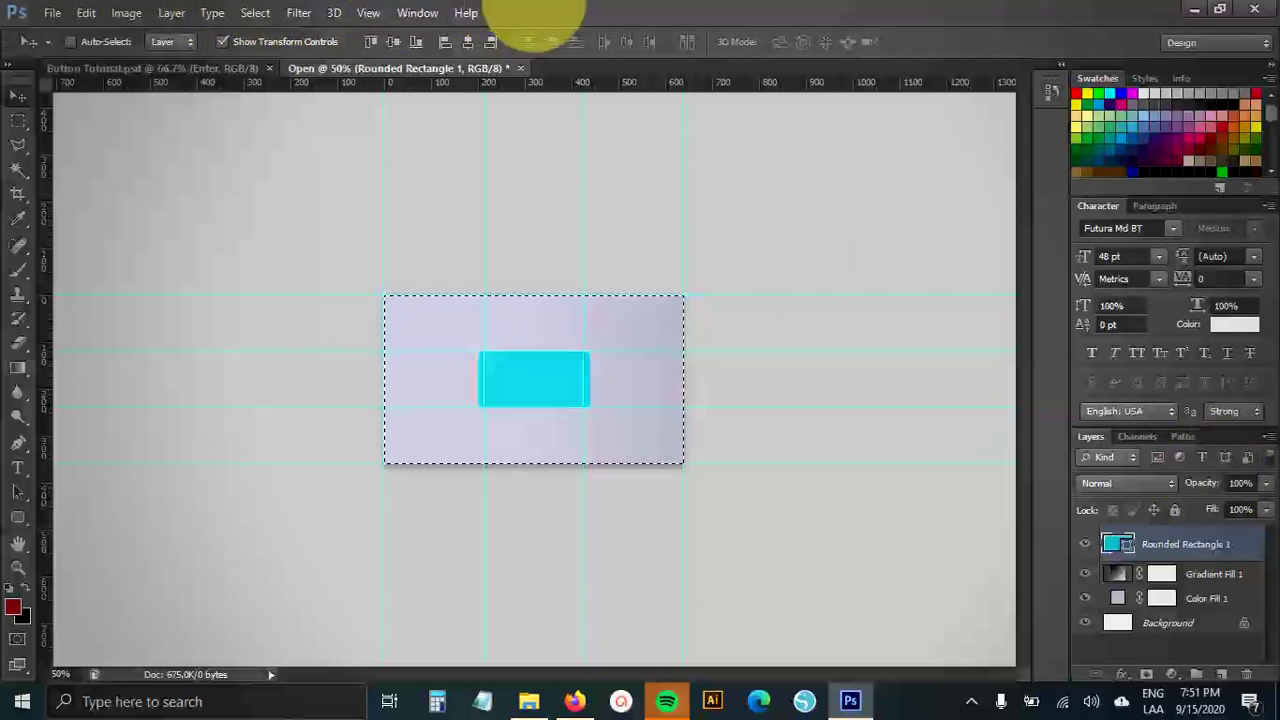
pyautogui.click(252, 13)
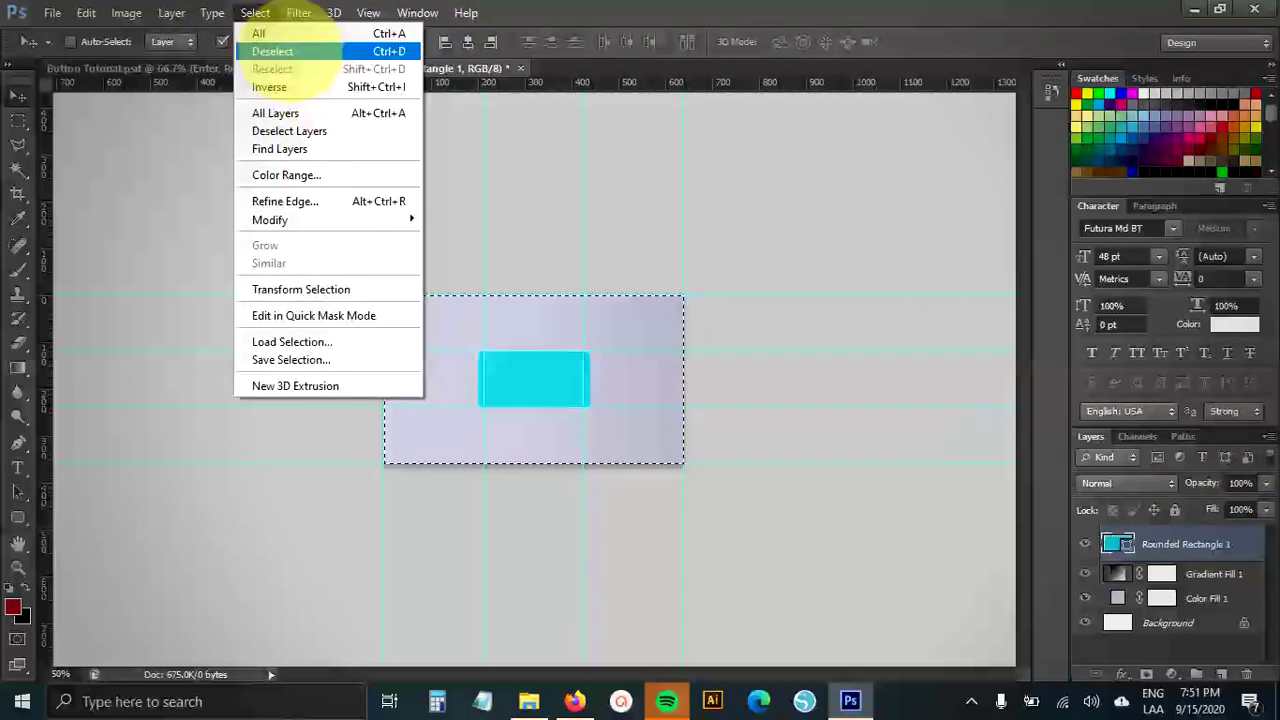
pyautogui.click(280, 51)
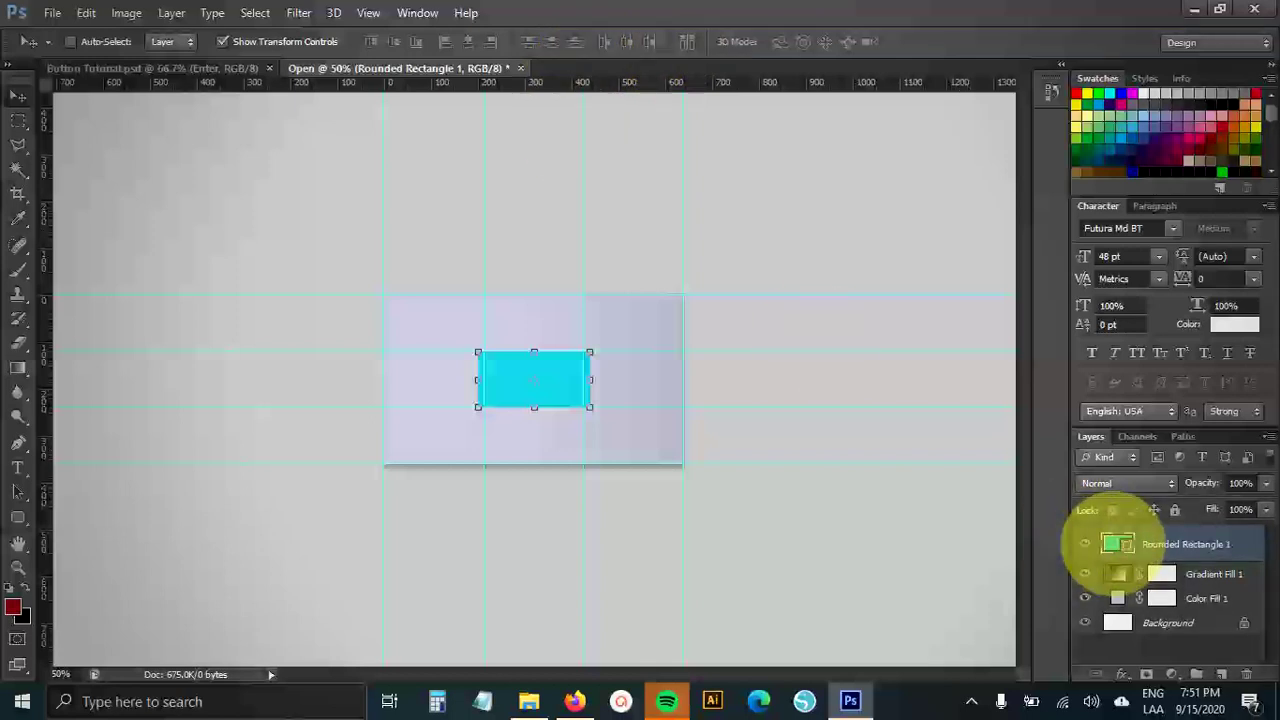
# Step: Set the rounded rectangle's fill colour to 0485bb
pyautogui.doubleClick(1117, 543)
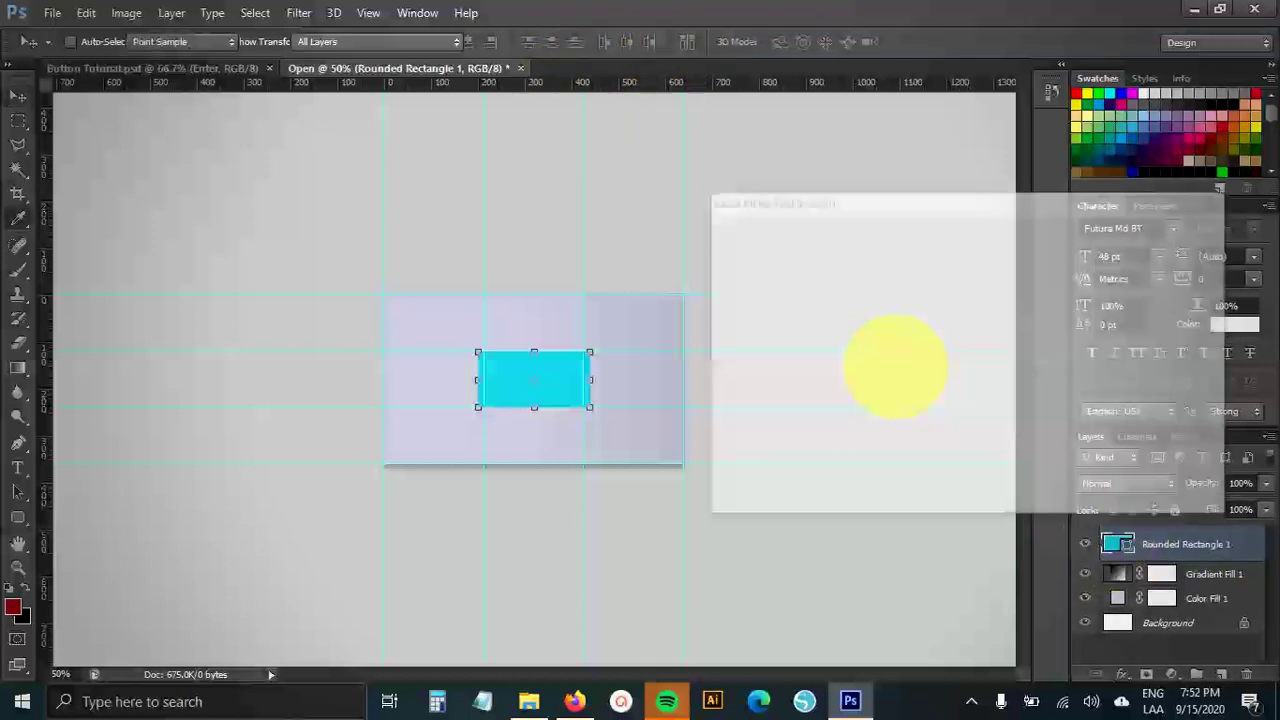
pyautogui.click(1035, 498)
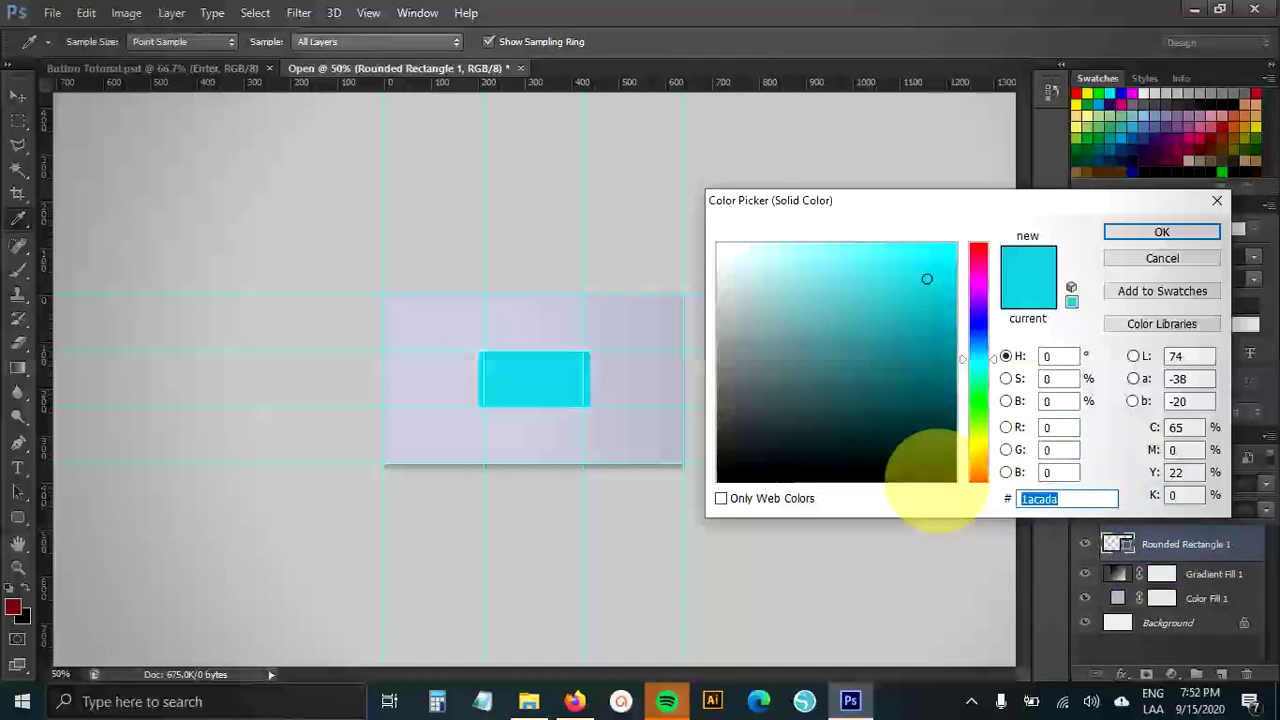
pyautogui.write('04')
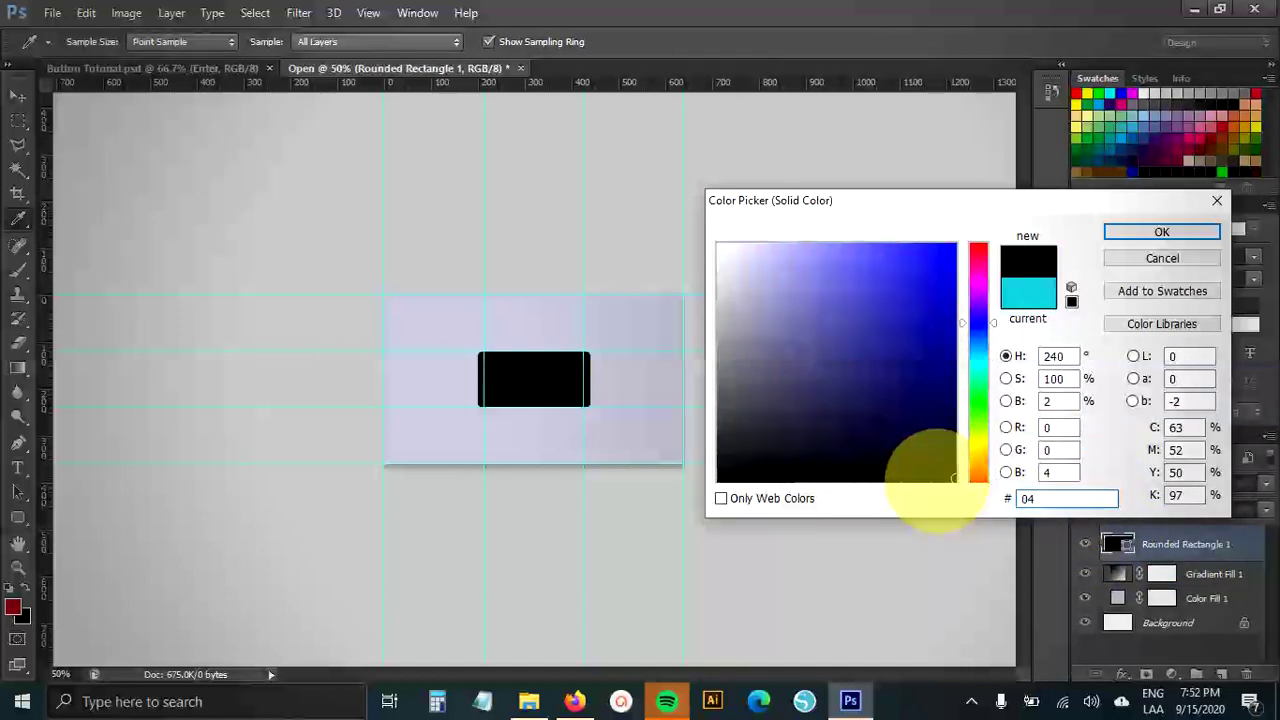
pyautogui.write('85bb')
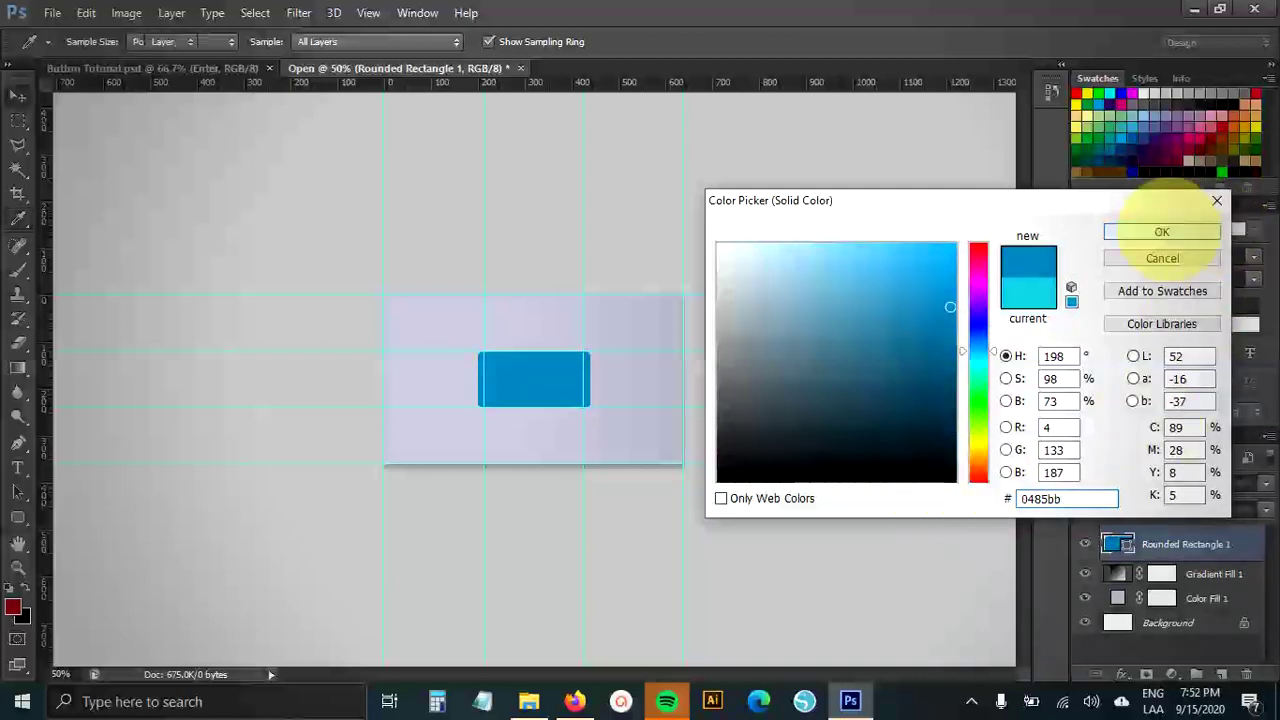
pyautogui.click(1162, 232)
pyautogui.press('v')
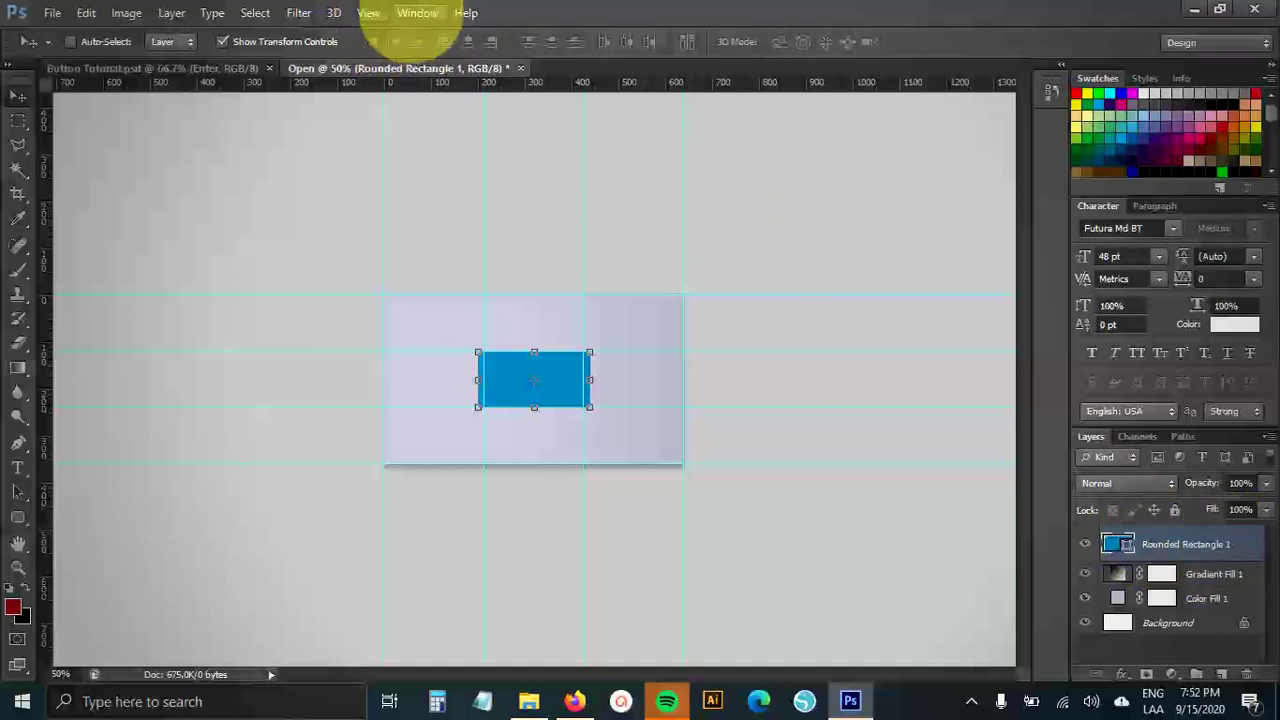
# Step: Open the rounded rectangle layer's blending options and enable the Gradient Overlay and Drop Shadow effects
pyautogui.click(417, 13)
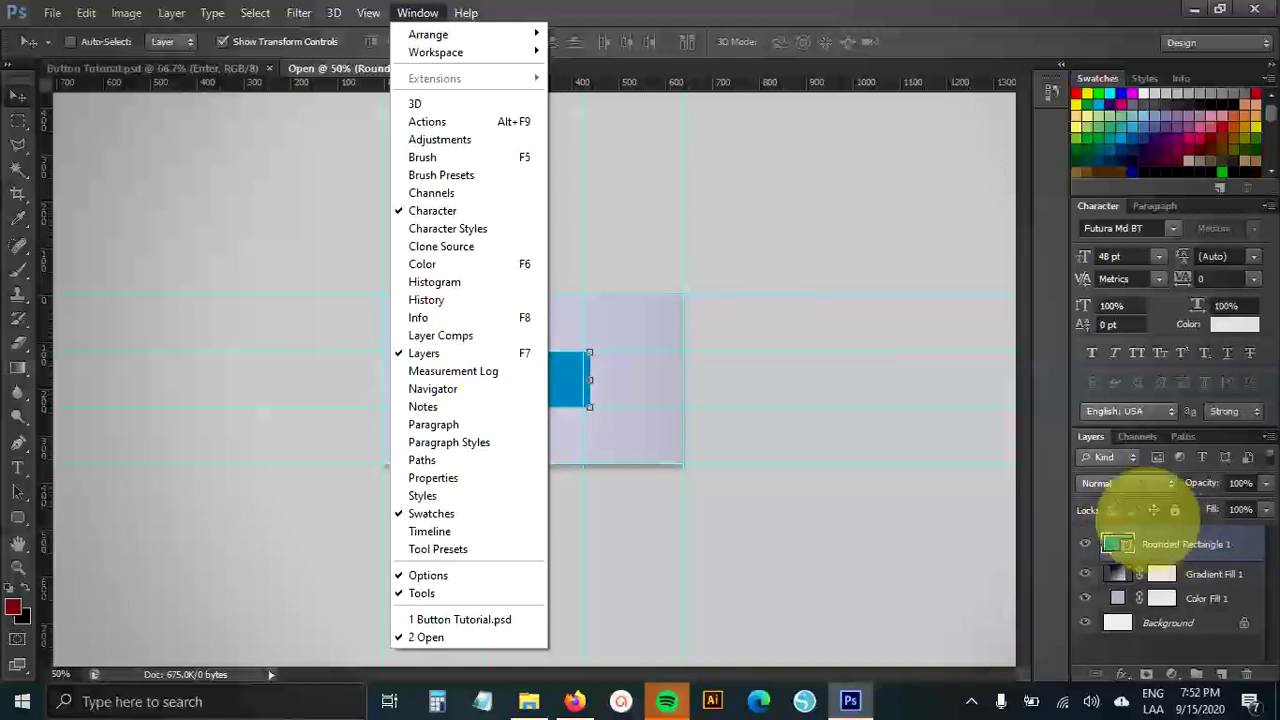
pyautogui.click(1150, 538)
pyautogui.rightClick(1228, 545)
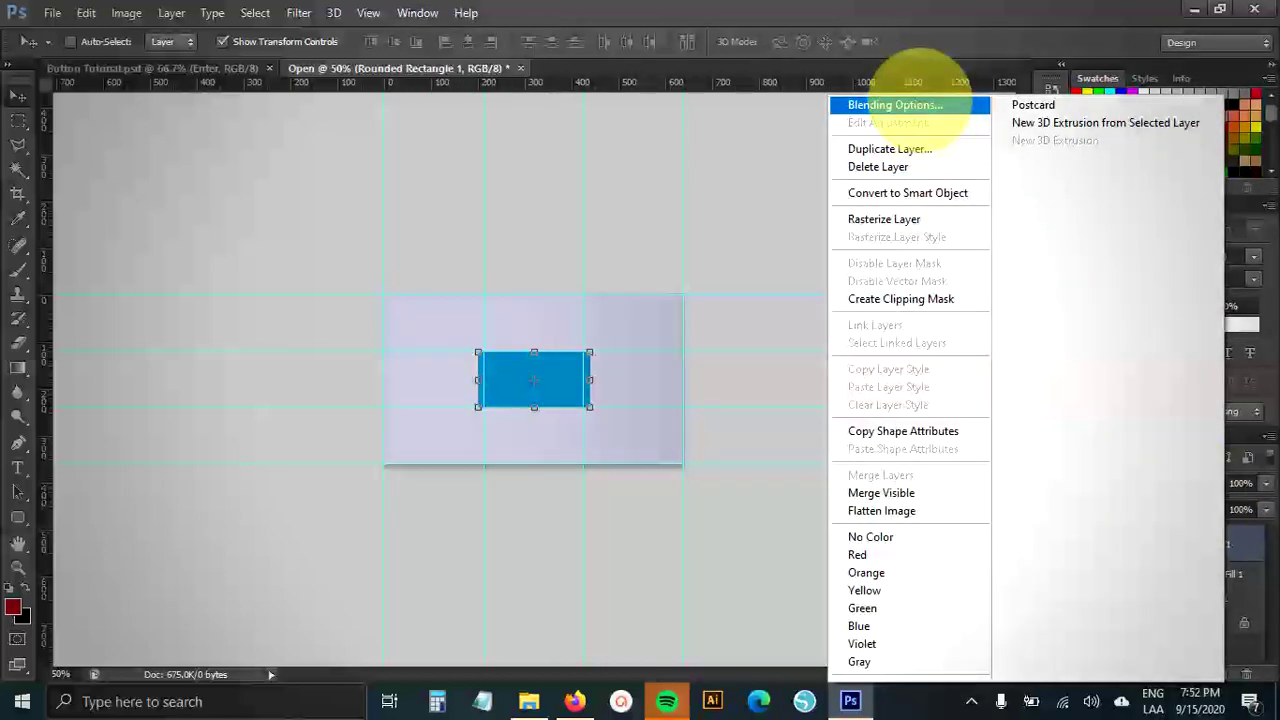
pyautogui.click(918, 104)
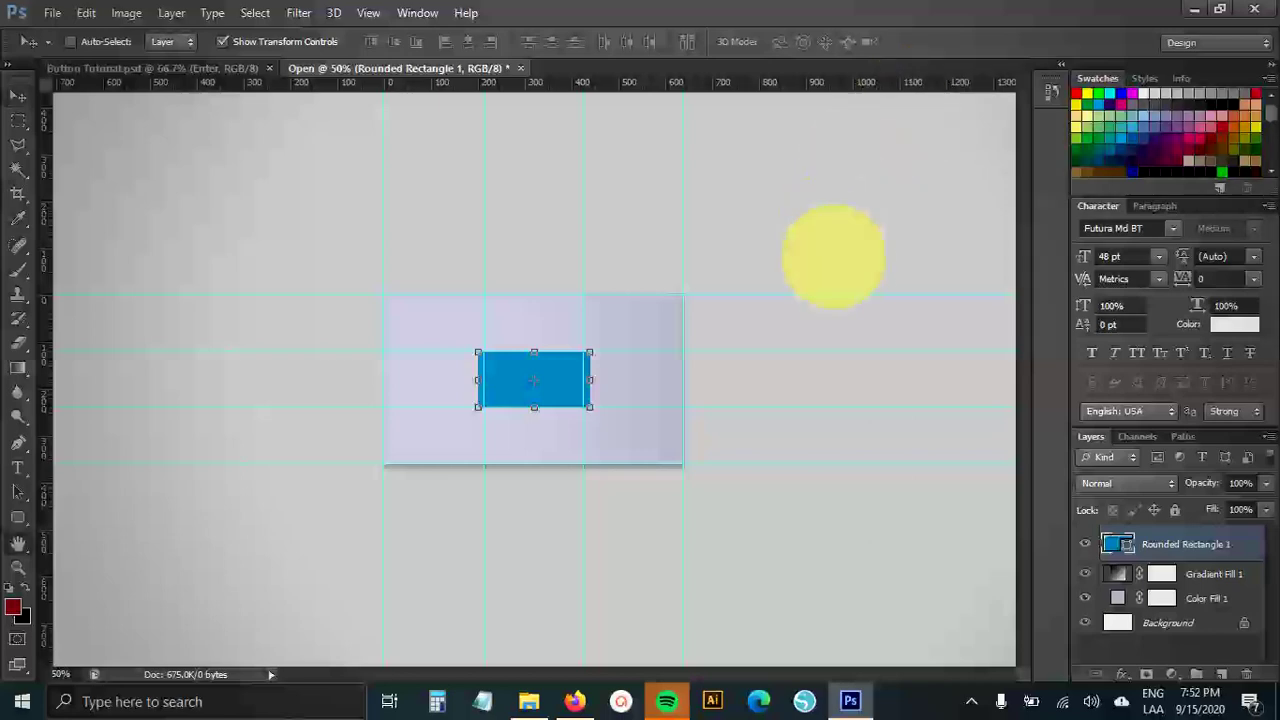
pyautogui.click(760, 400)
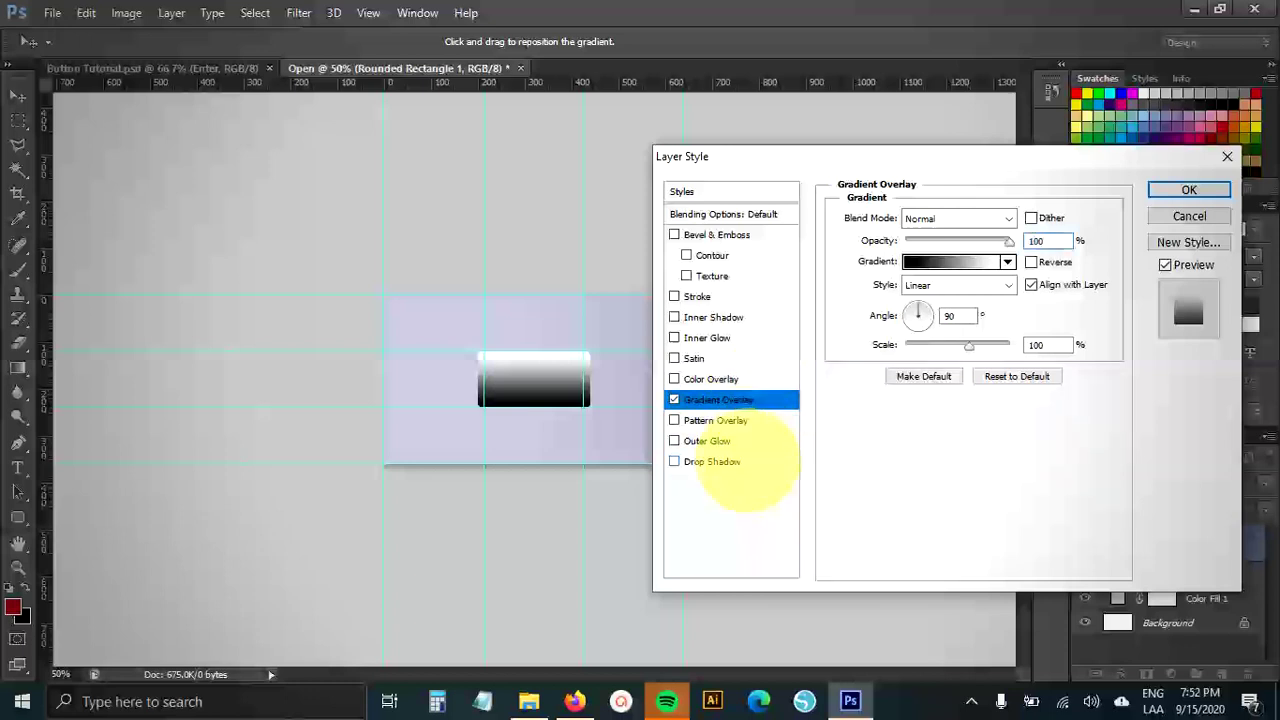
pyautogui.click(742, 462)
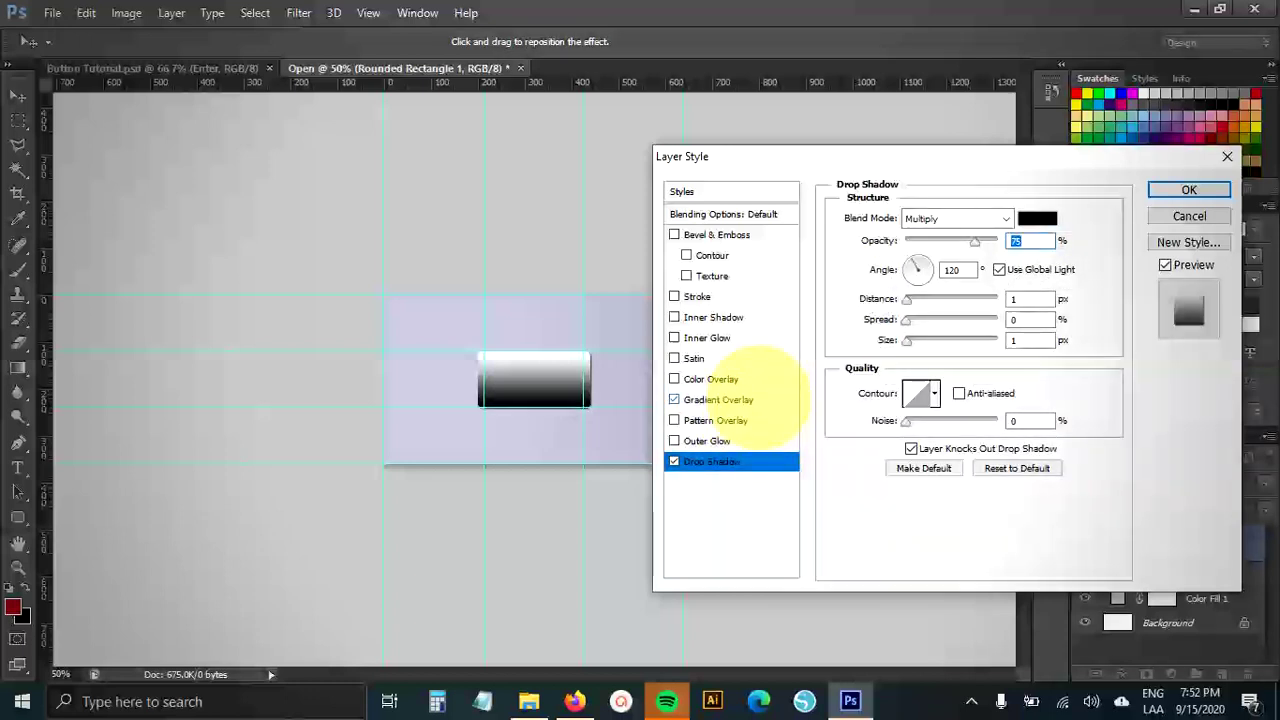
# Step: Keep the gradient overlay's blend mode at Normal and choose the Black, White preset for its gradient
pyautogui.click(760, 400)
pyautogui.click(985, 218)
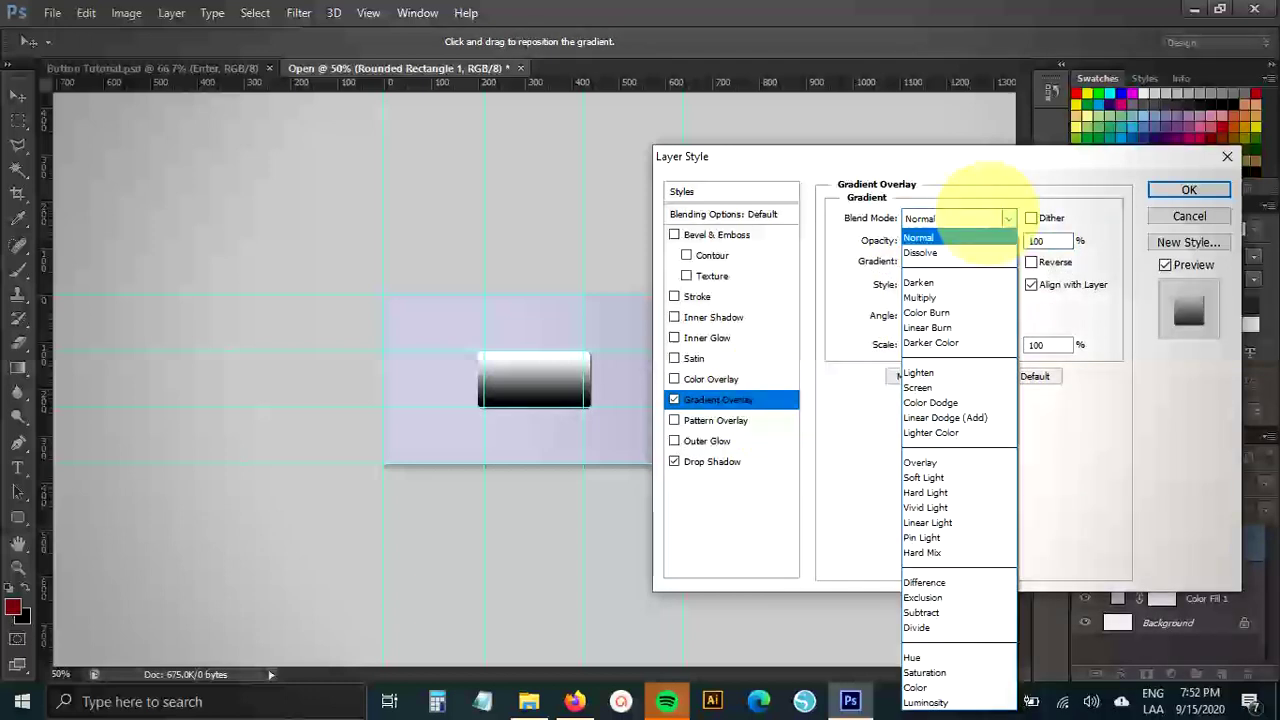
pyautogui.click(985, 222)
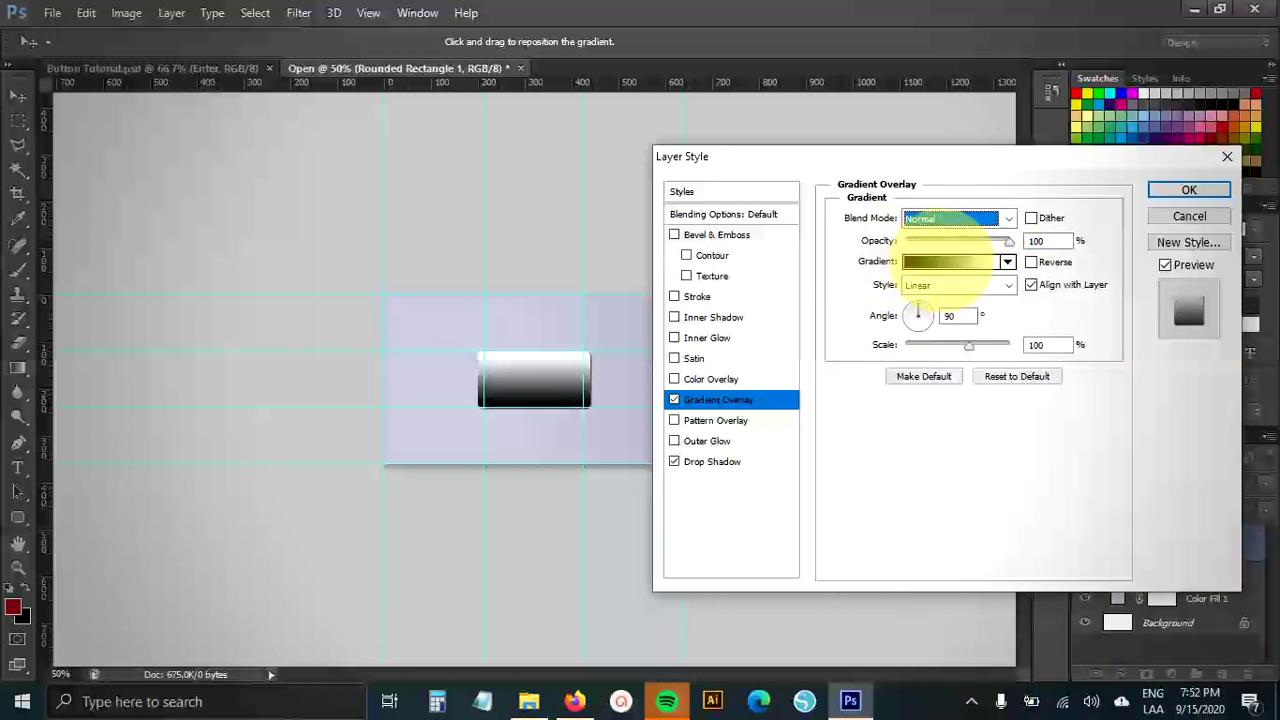
pyautogui.click(950, 262)
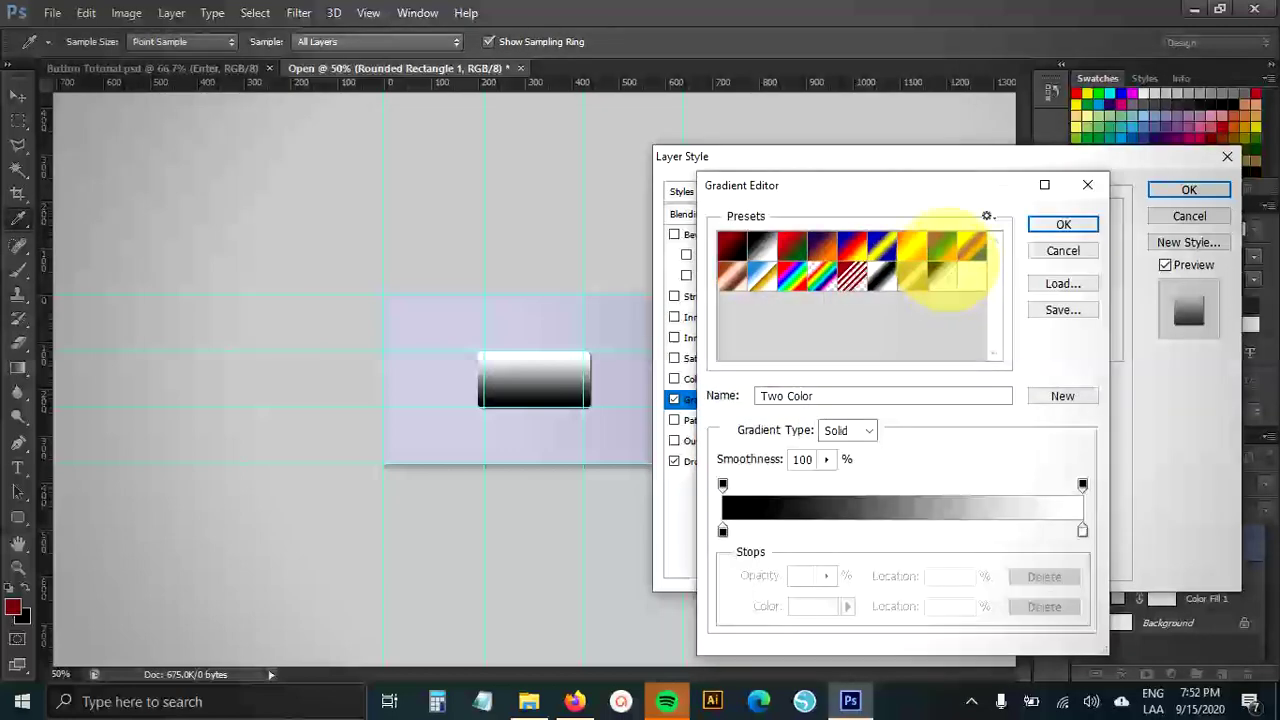
pyautogui.moveTo(951, 172); pyautogui.dragTo(973, 96)
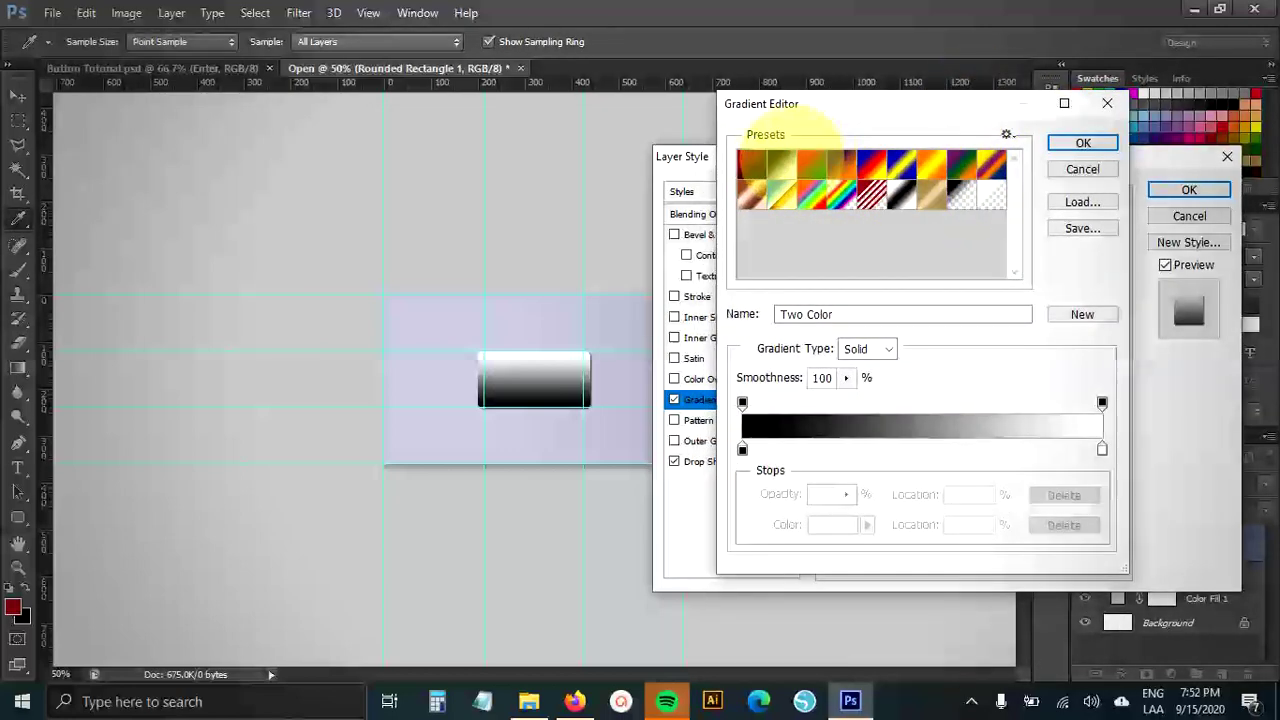
pyautogui.click(781, 163)
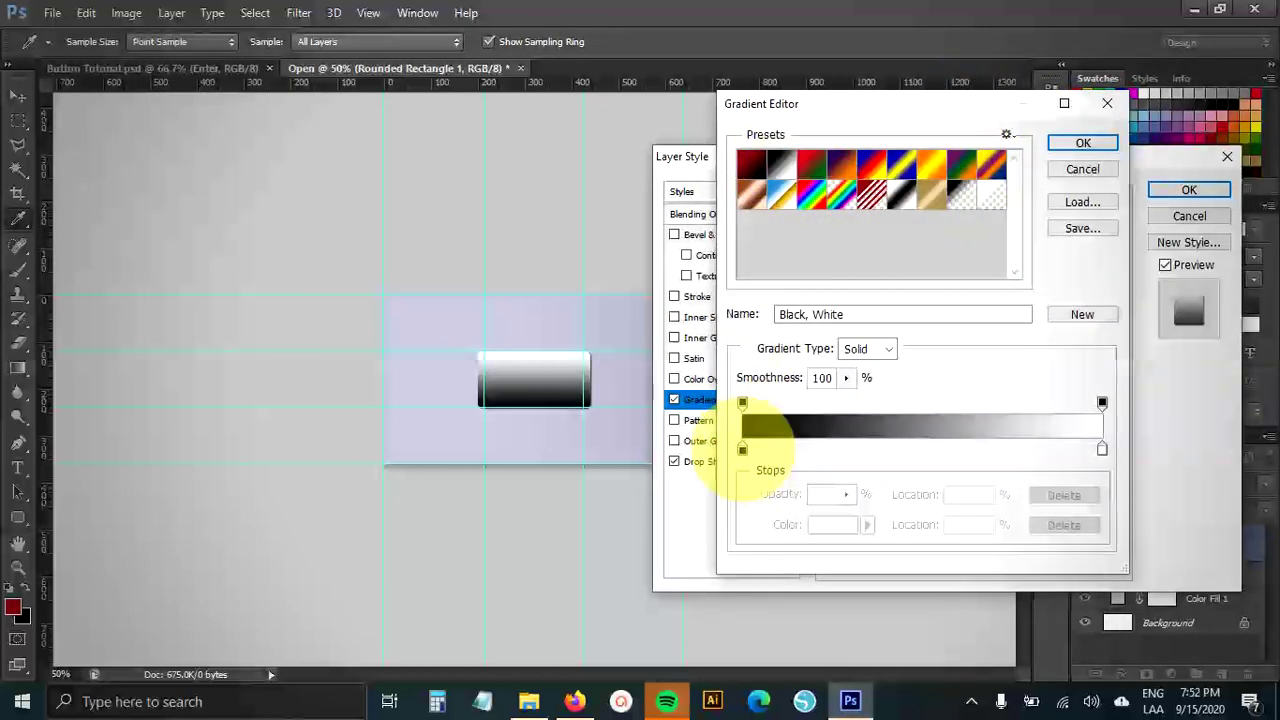
# Step: Set the opacity of the gradient's end opacity stop to 0%
pyautogui.click(743, 448)
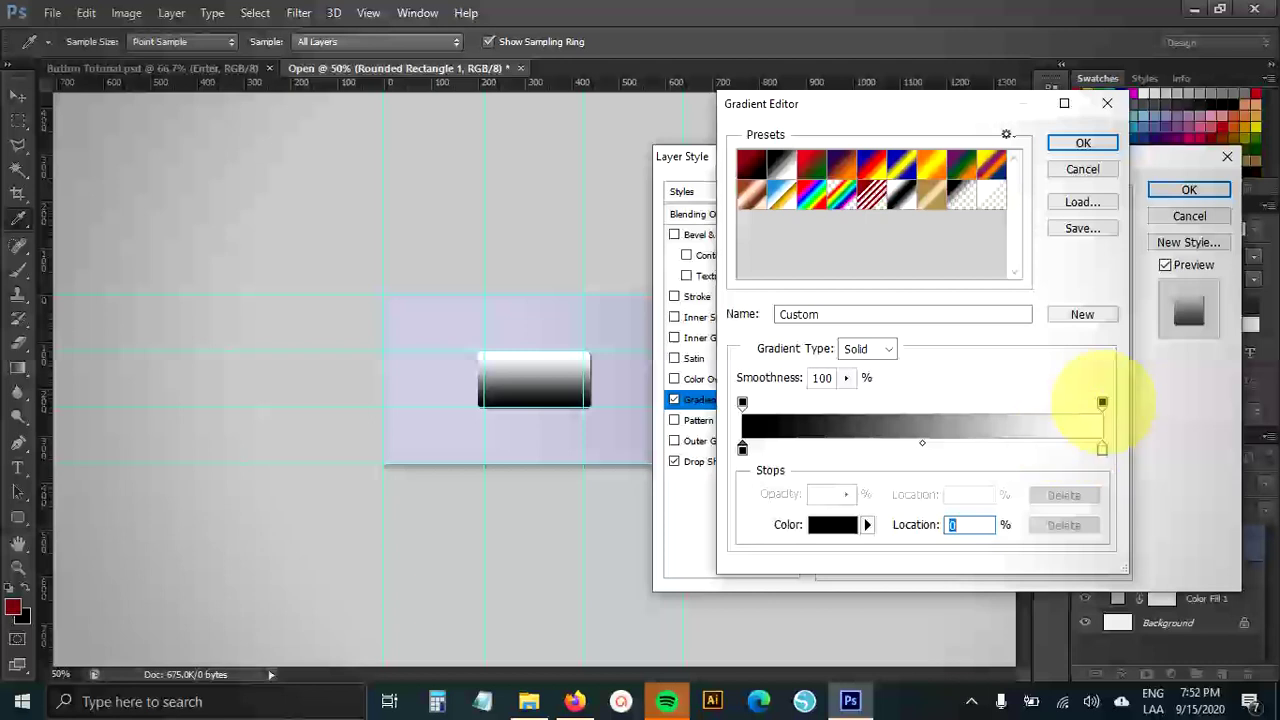
pyautogui.click(1102, 402)
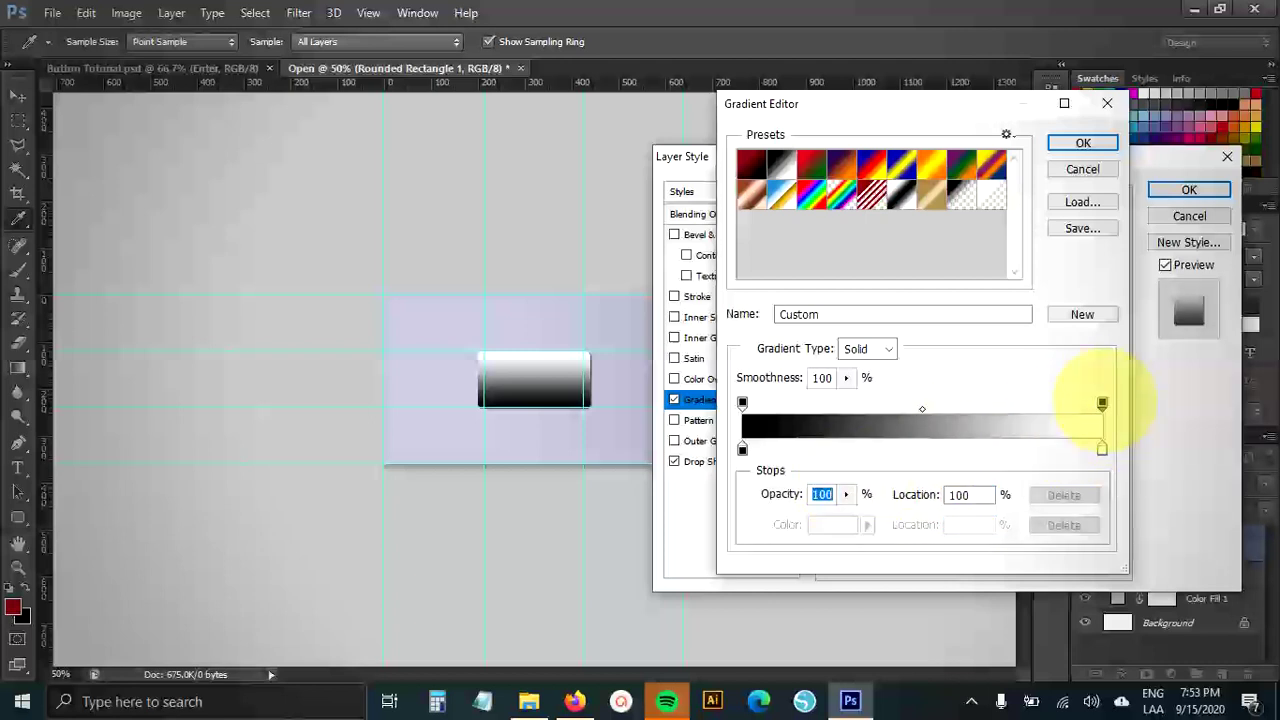
pyautogui.click(846, 494)
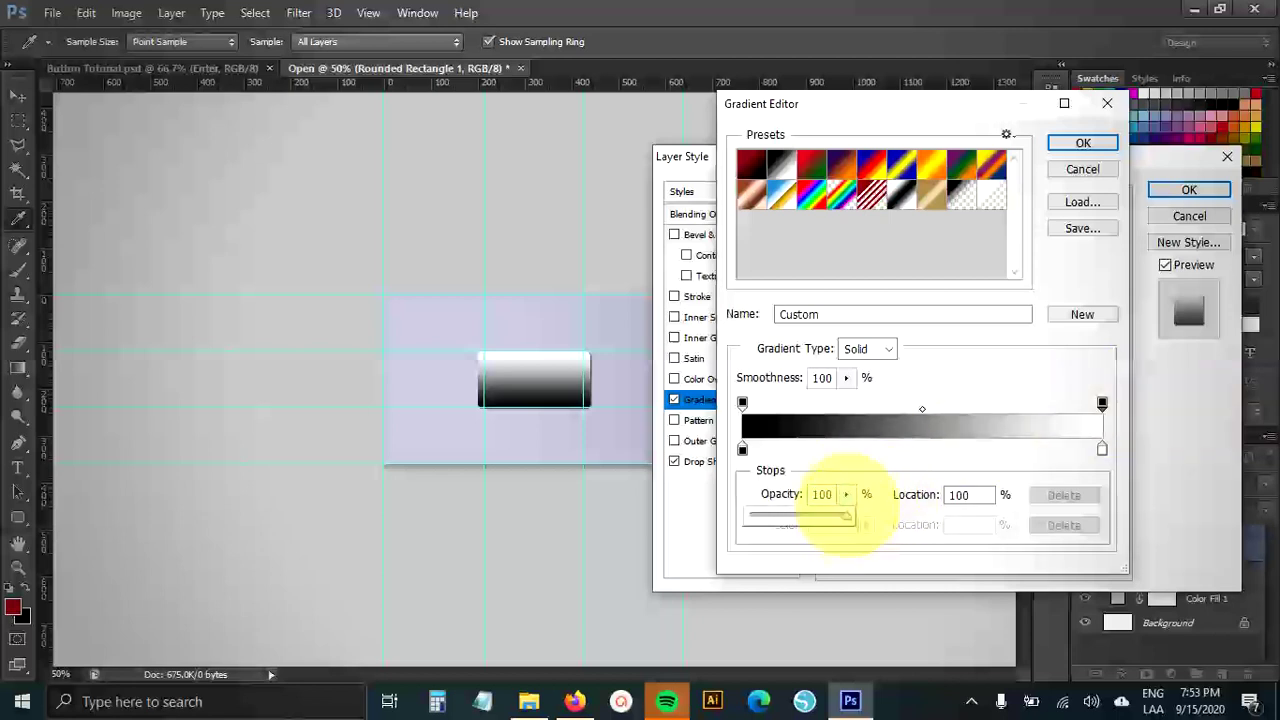
pyautogui.moveTo(848, 515); pyautogui.dragTo(742, 518)
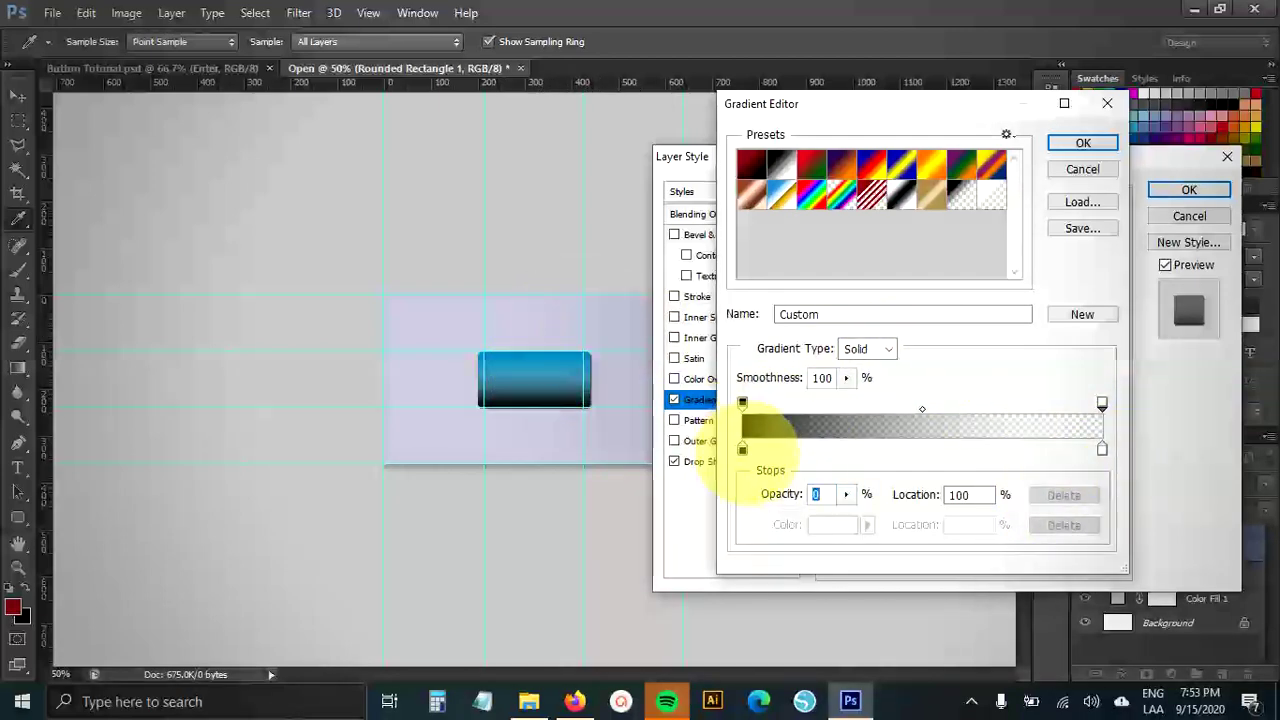
# Step: Change the gradient's starting black colour stop to white (ffffff)
pyautogui.click(743, 448)
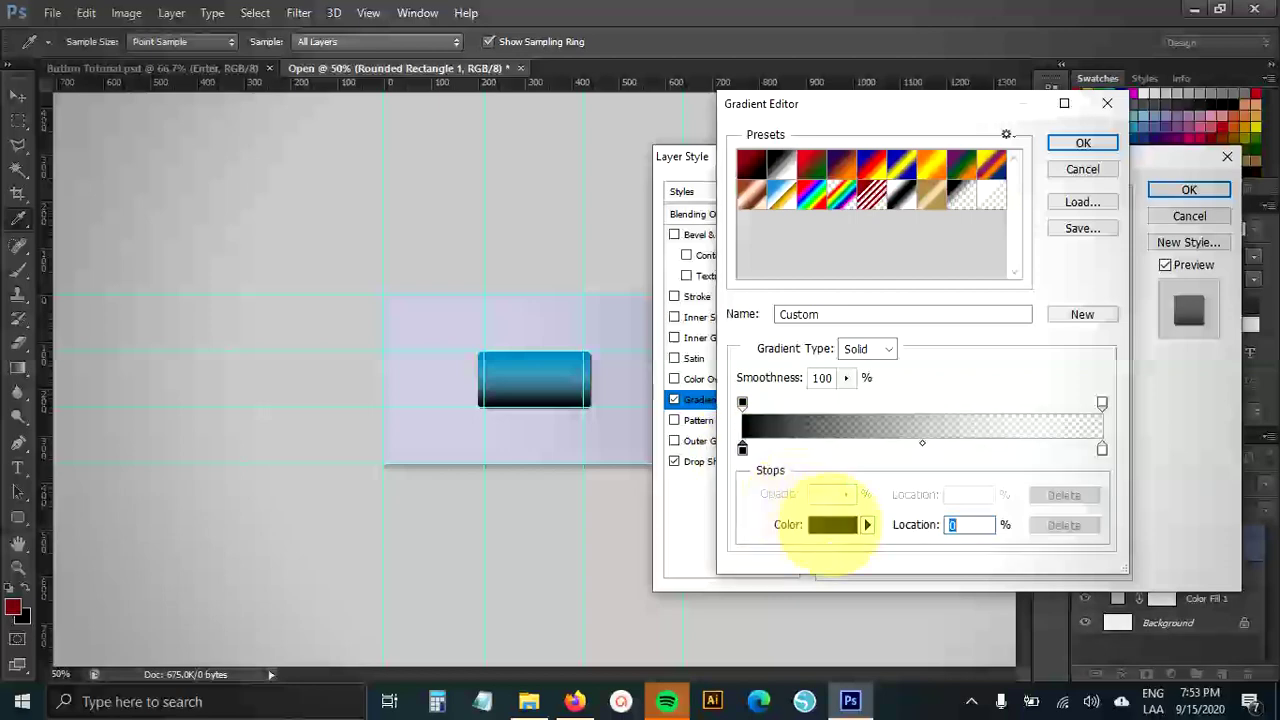
pyautogui.click(831, 525)
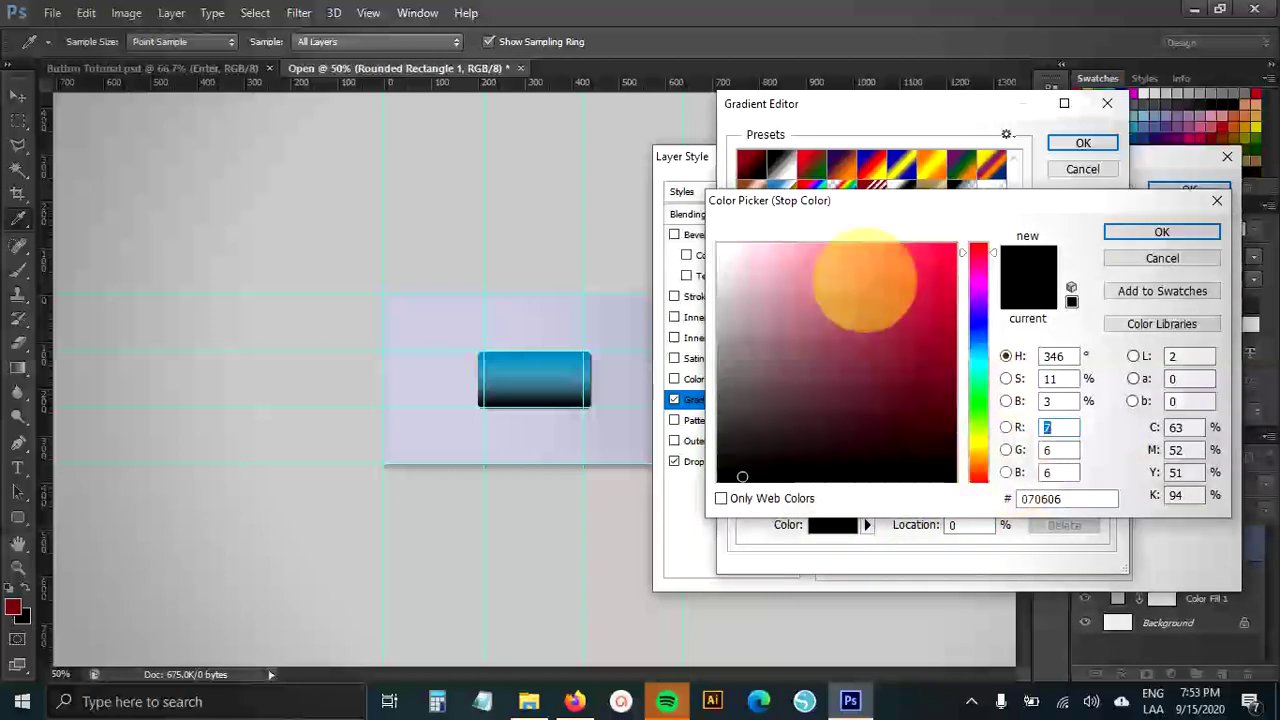
pyautogui.moveTo(853, 292); pyautogui.dragTo(700, 237)
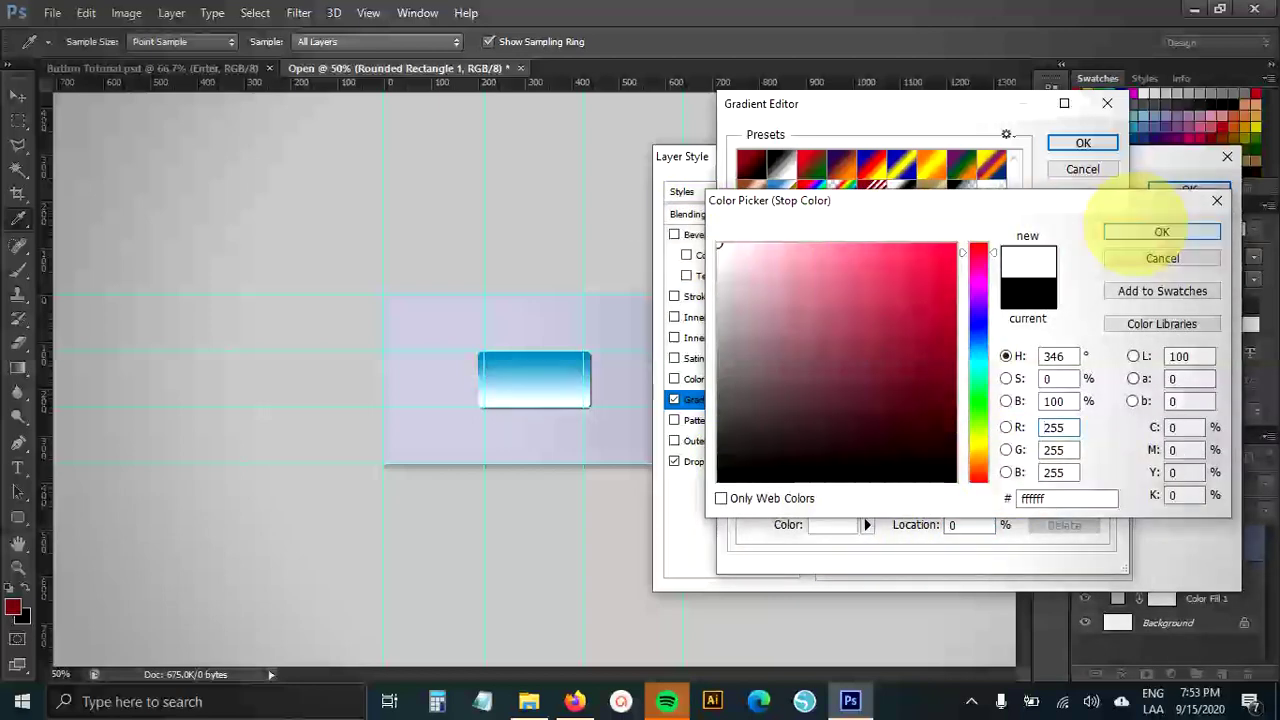
pyautogui.click(1160, 232)
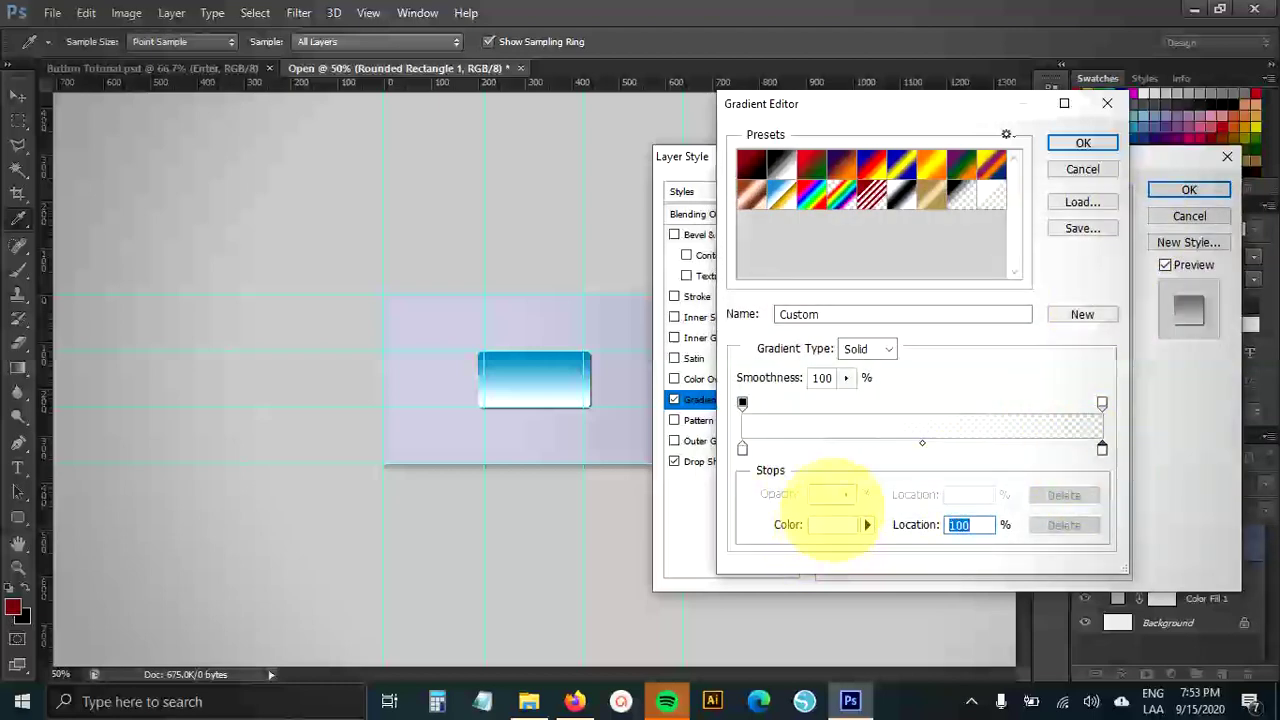
# Step: Move the gradient's end opacity stop and end colour stop to the 40% location
pyautogui.click(1102, 403)
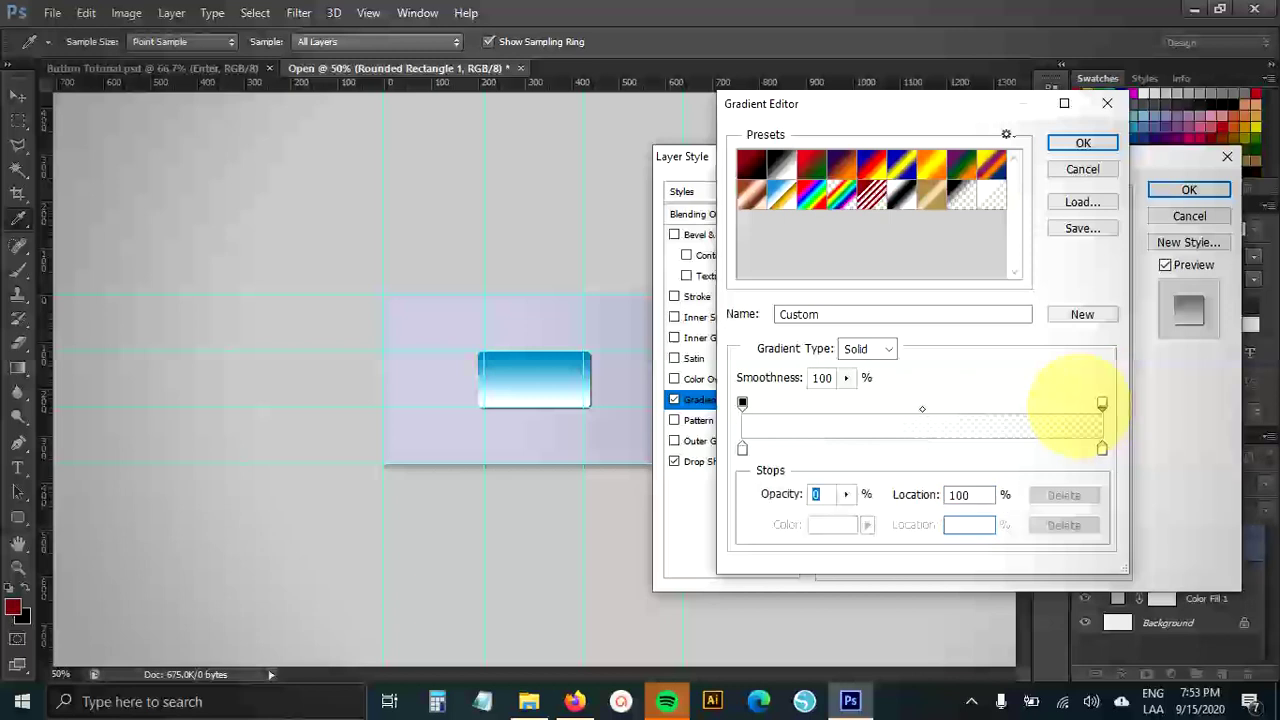
pyautogui.moveTo(1090, 403); pyautogui.dragTo(886, 403)
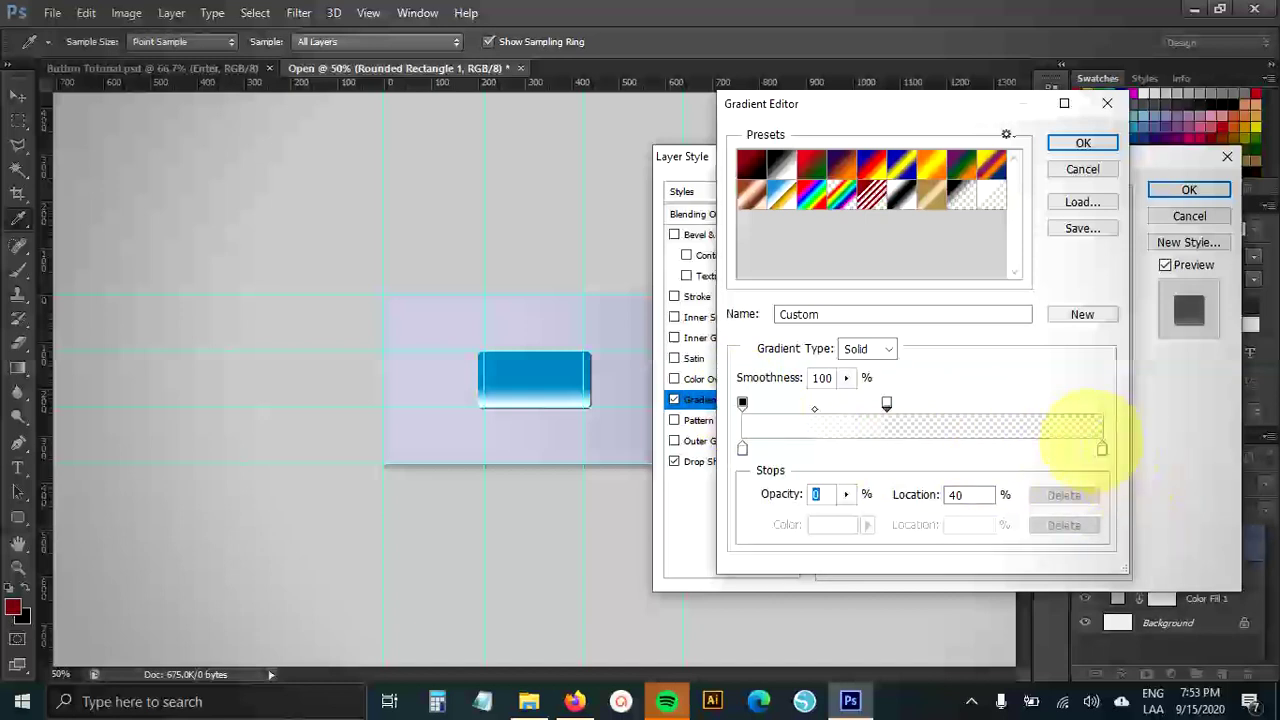
pyautogui.moveTo(1102, 449); pyautogui.dragTo(886, 447)
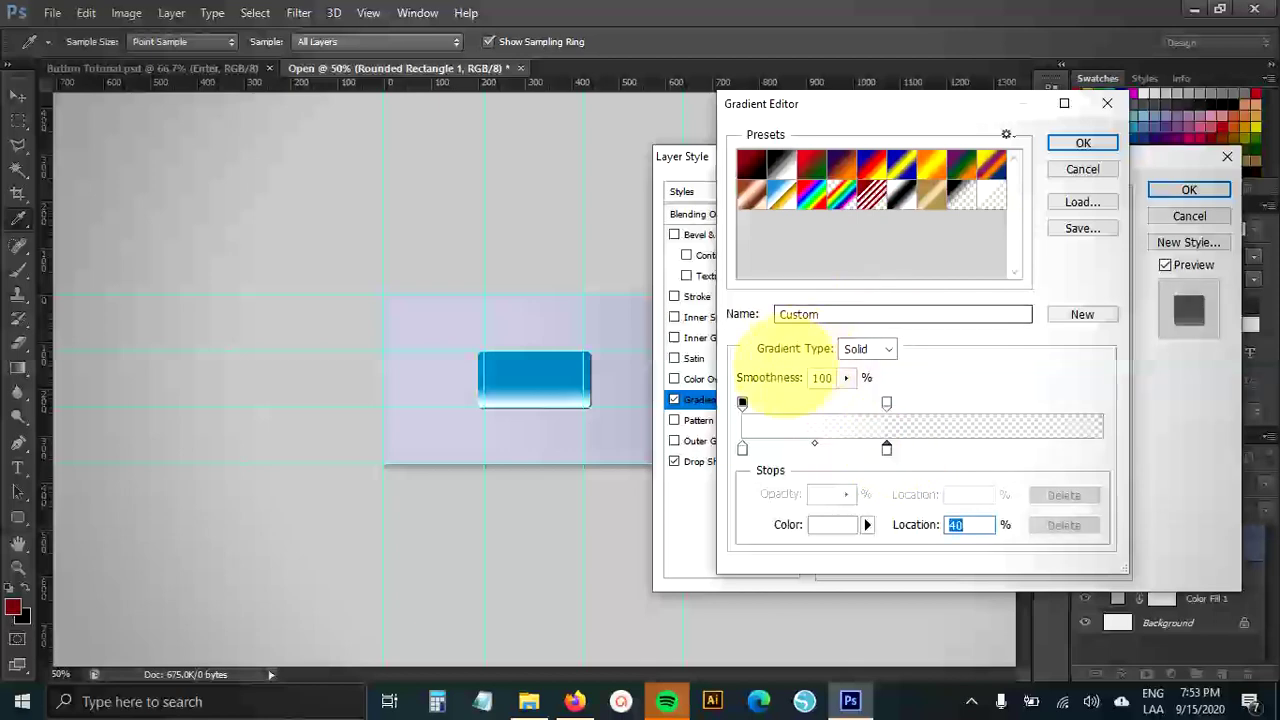
# Step: Move the gradient's starting opacity stop to the 39% location and accept the edited gradient
pyautogui.moveTo(742, 401); pyautogui.dragTo(882, 403)
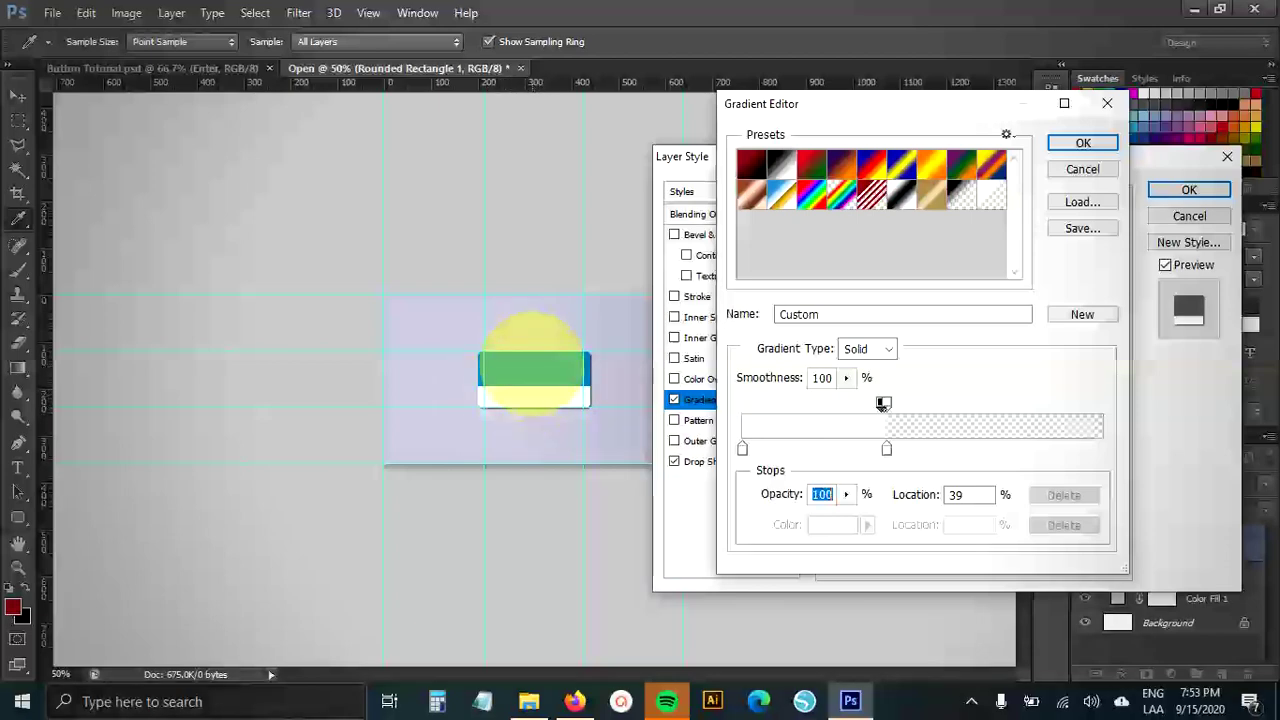
pyautogui.click(1083, 143)
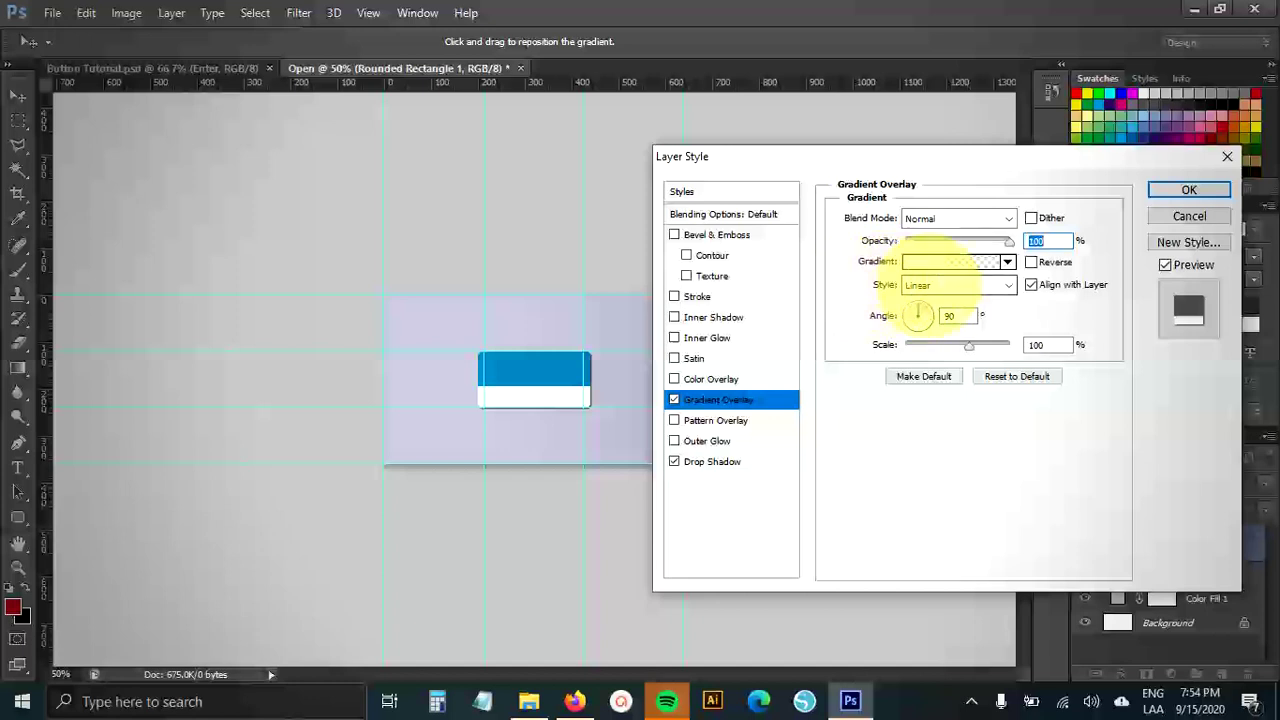
# Step: Set the gradient overlay to the Reflected style with an angle of -120° and an opacity of 20%
pyautogui.click(945, 285)
pyautogui.click(925, 290)
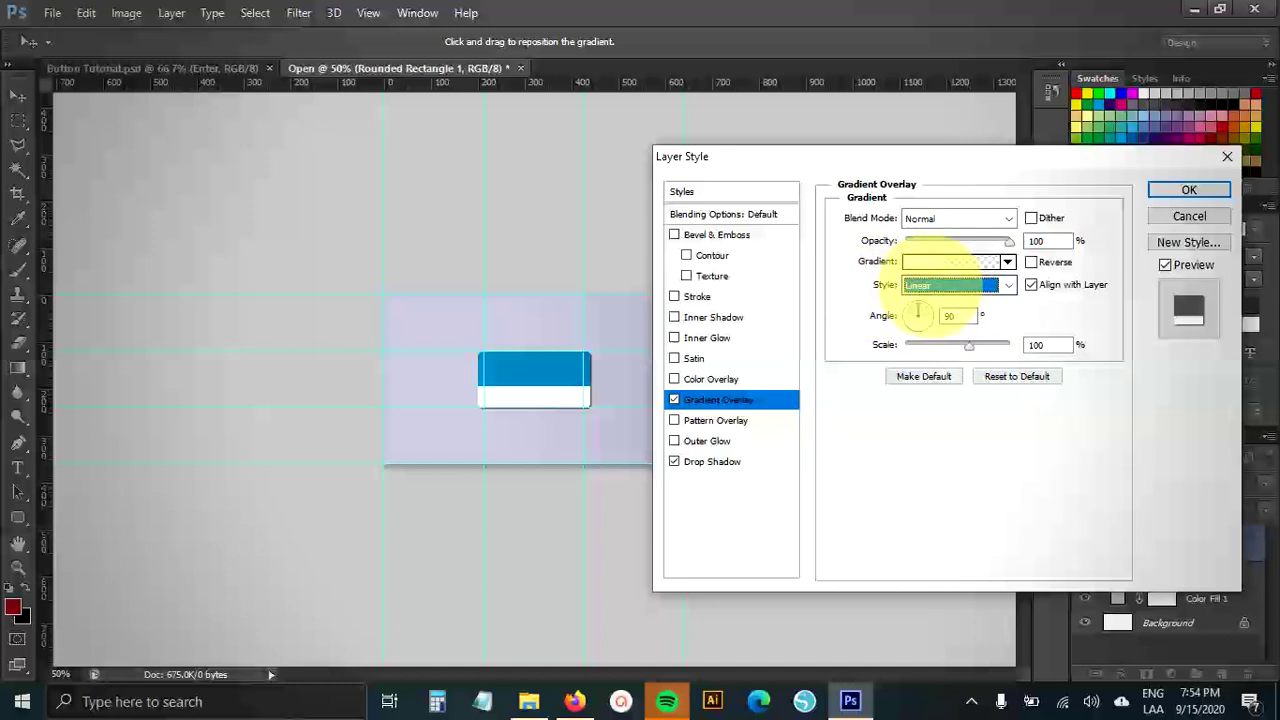
pyautogui.click(945, 285)
pyautogui.click(945, 334)
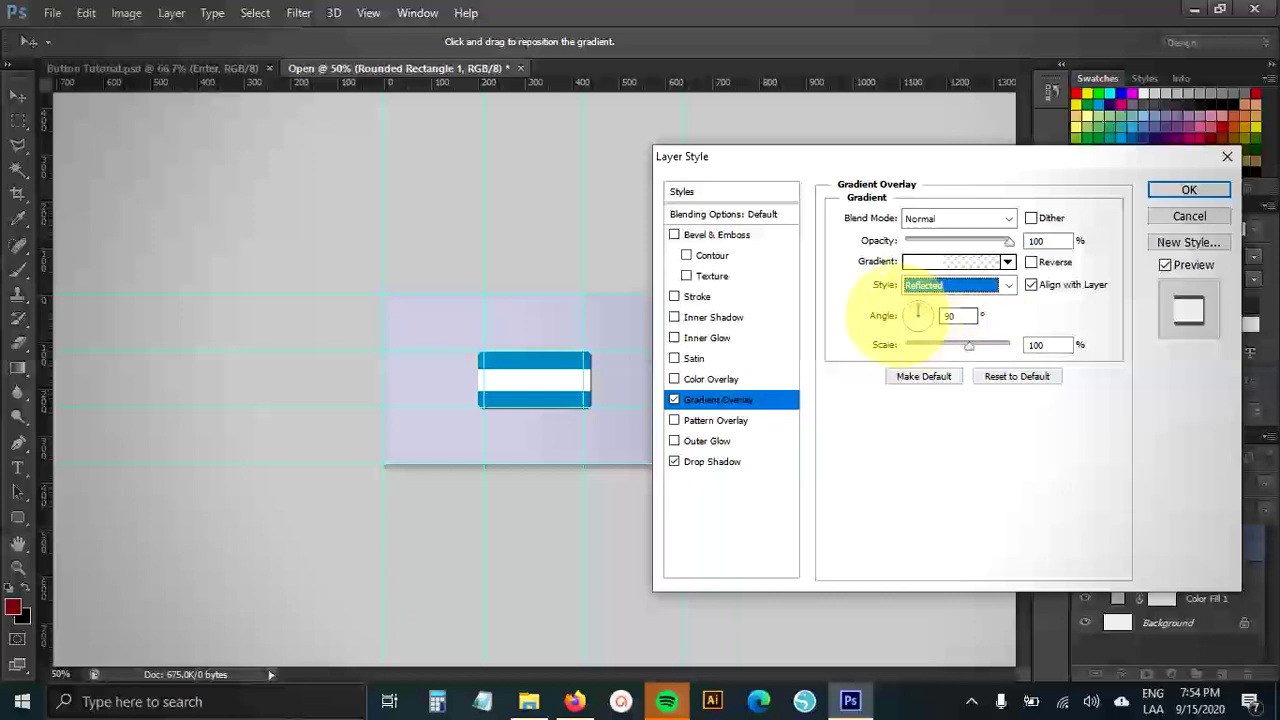
pyautogui.write('-120')
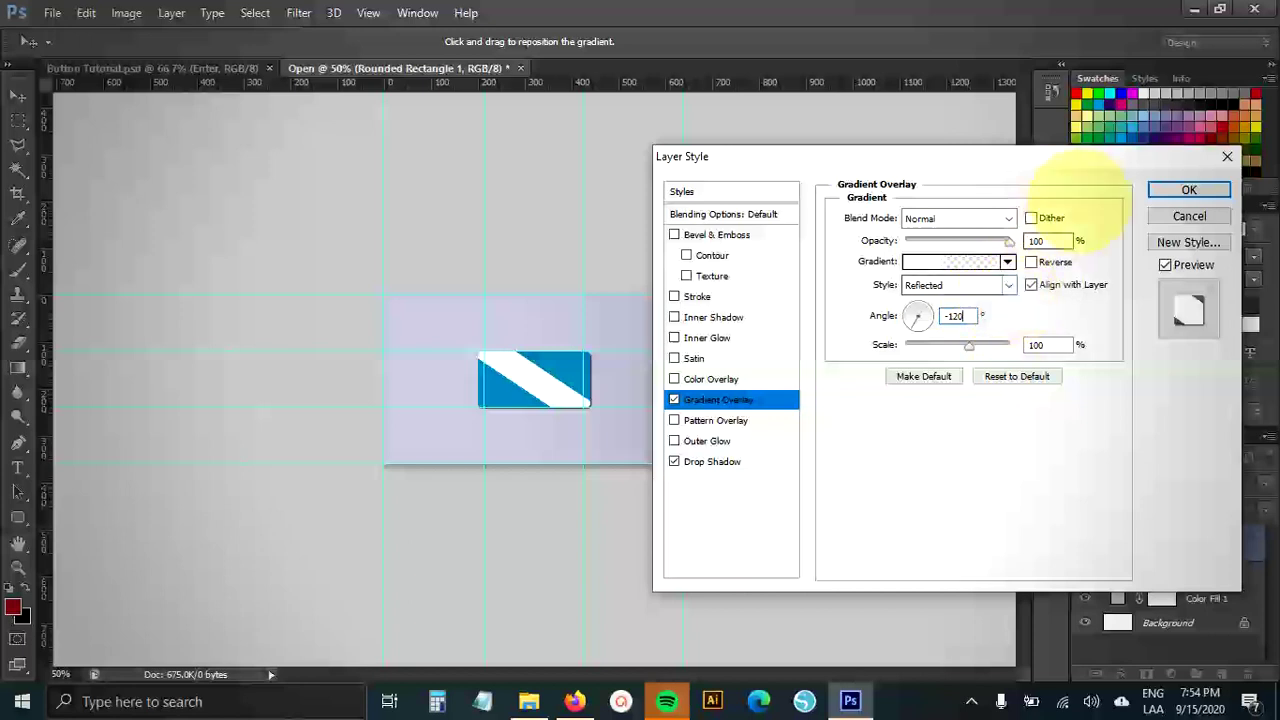
pyautogui.click(1048, 240)
pyautogui.write('20')
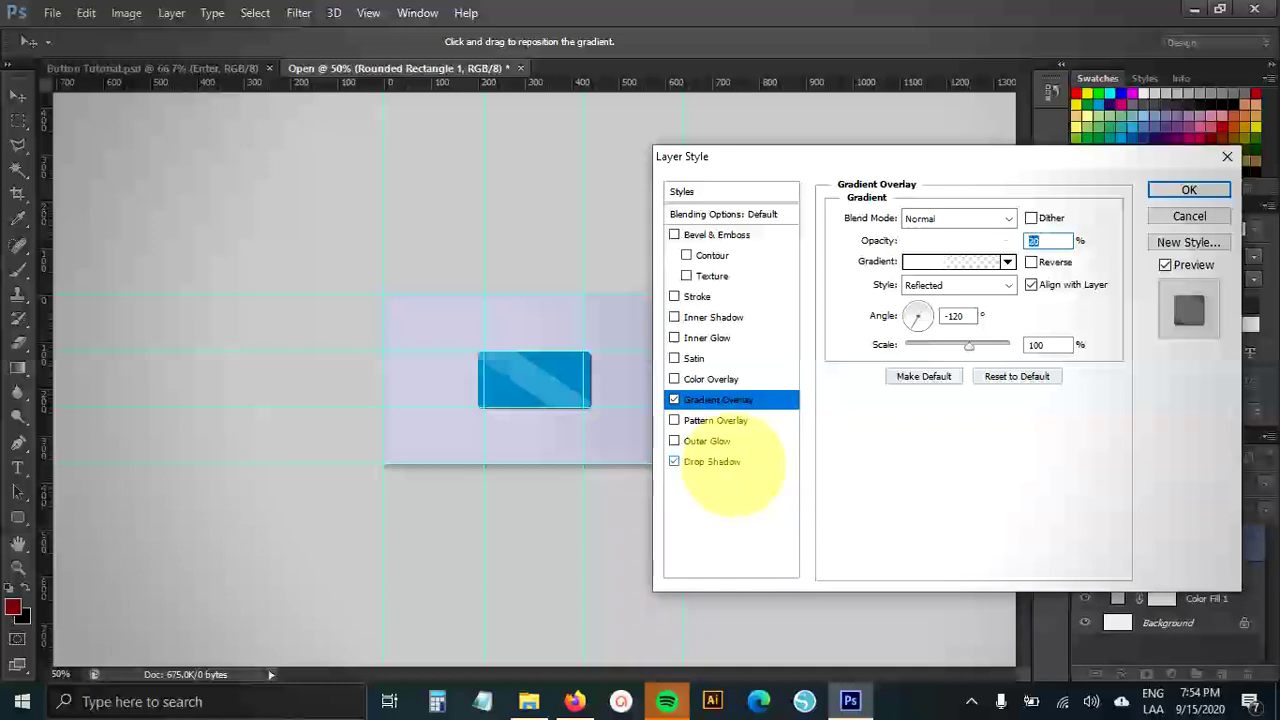
# Step: Set the drop shadow's distance to 20 px, its size to 40 px and its opacity to 20%
pyautogui.click(786, 461)
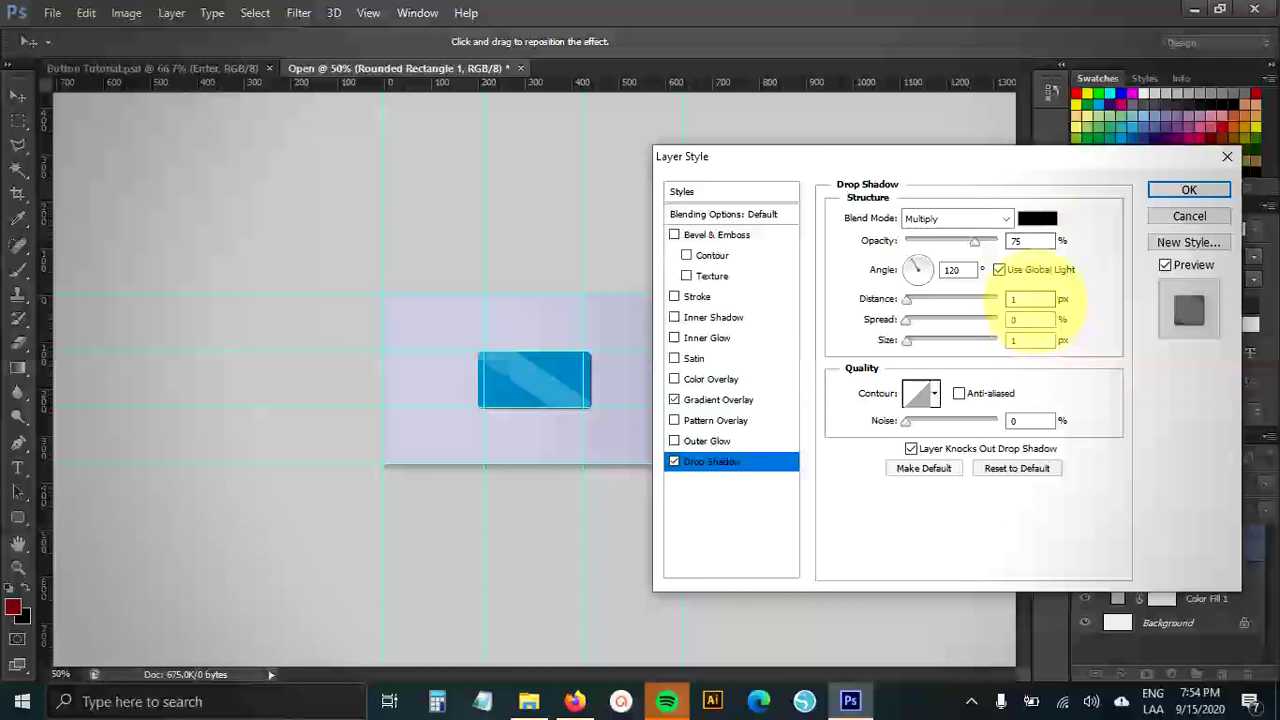
pyautogui.click(1025, 298)
pyautogui.press('BackSpace')
pyautogui.write('20')
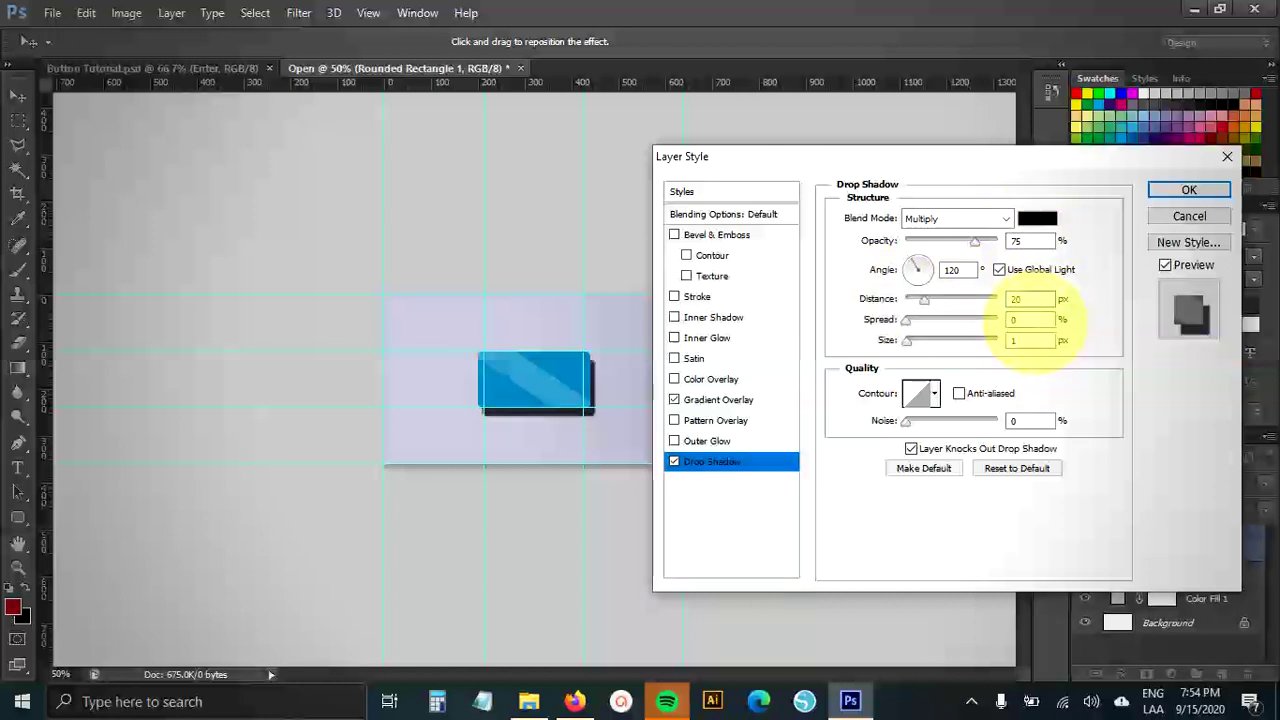
pyautogui.click(1025, 319)
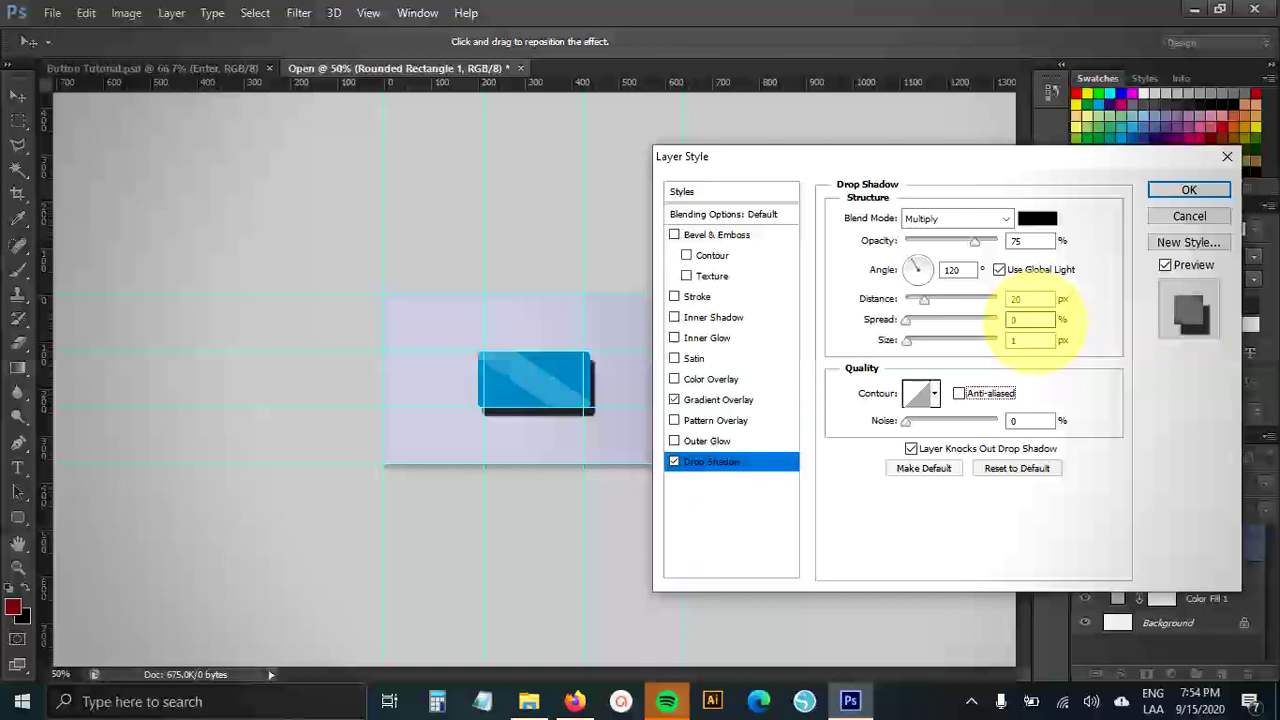
pyautogui.click(1025, 340)
pyautogui.press('BackSpace')
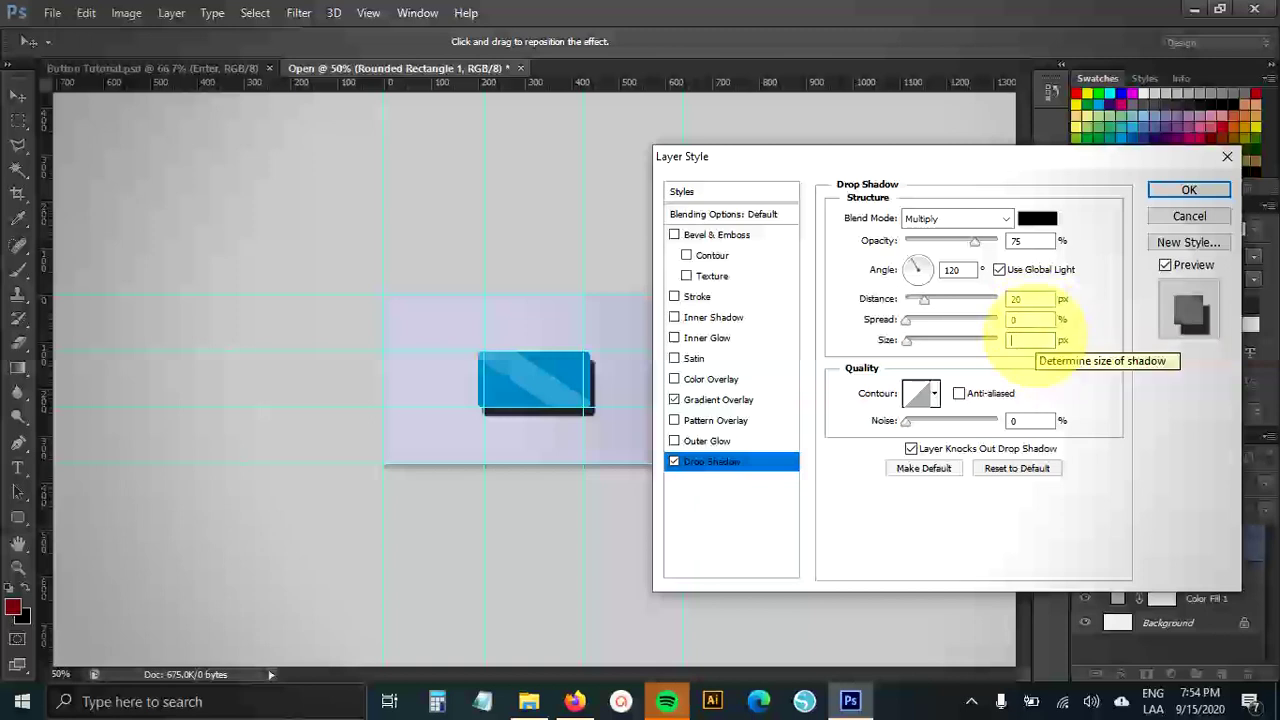
pyautogui.write('40')
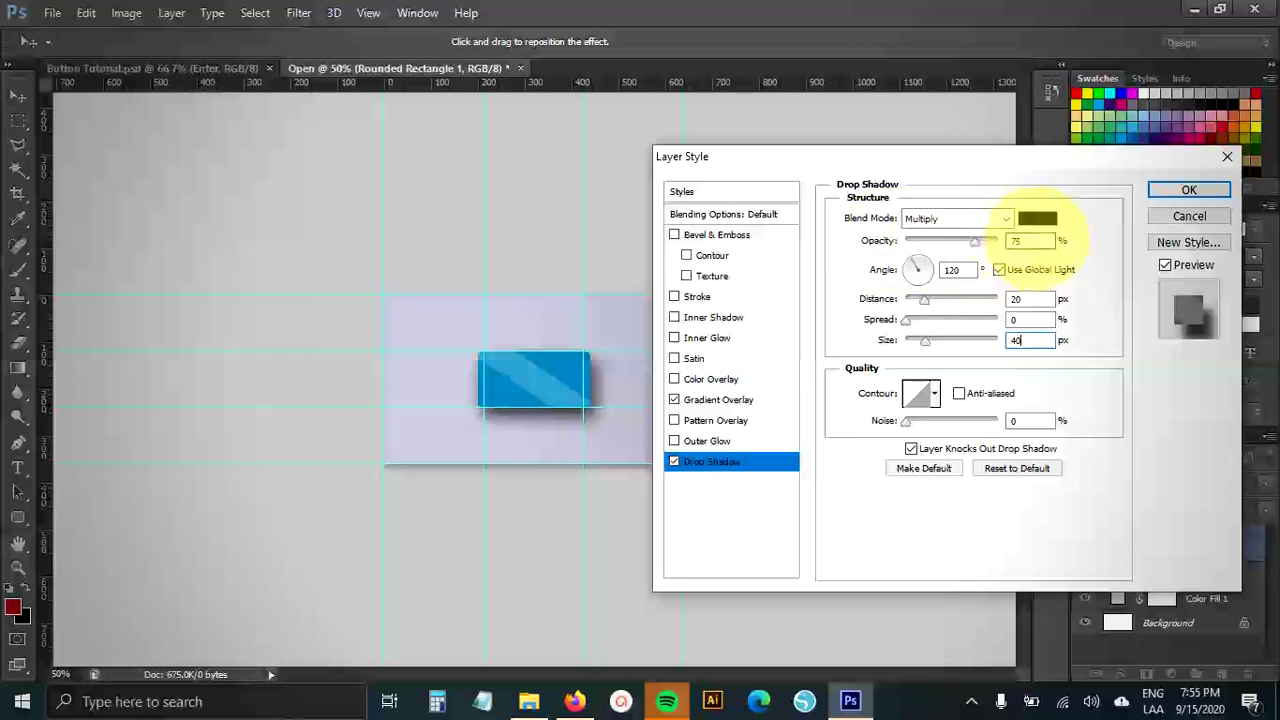
pyautogui.moveTo(1040, 156); pyautogui.dragTo(1020, 171)
pyautogui.doubleClick(1010, 256)
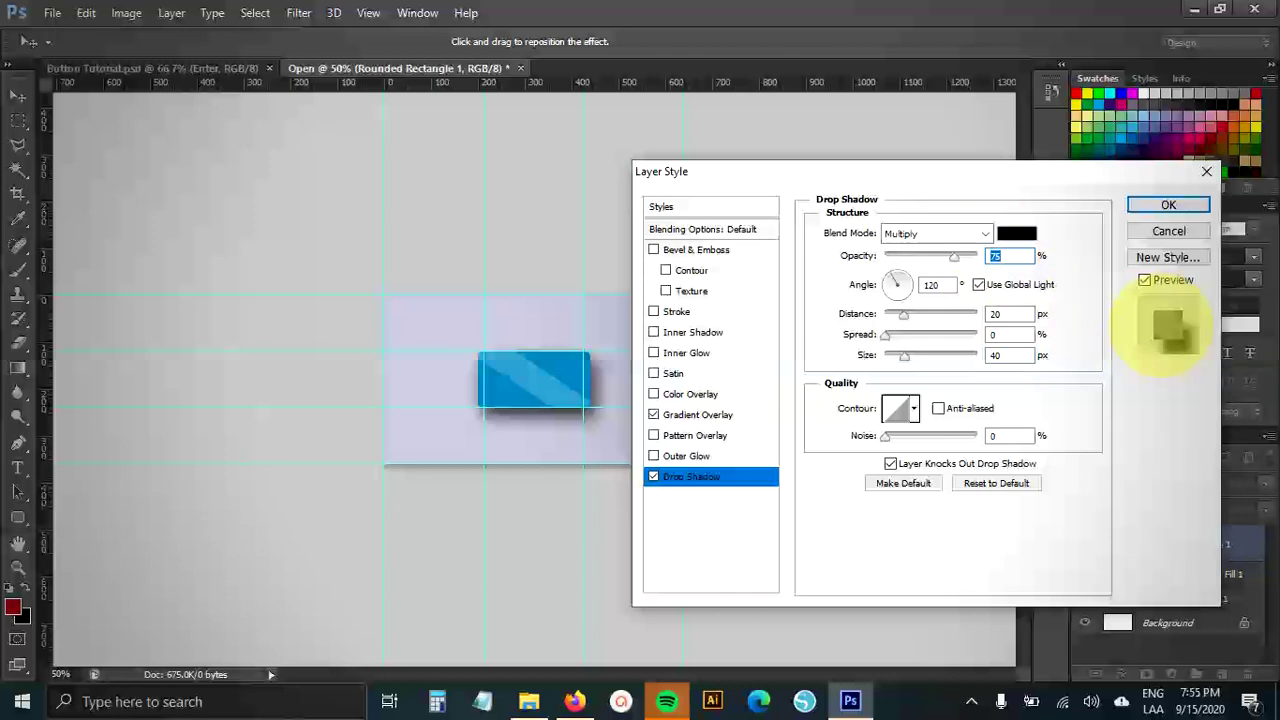
pyautogui.write('20')
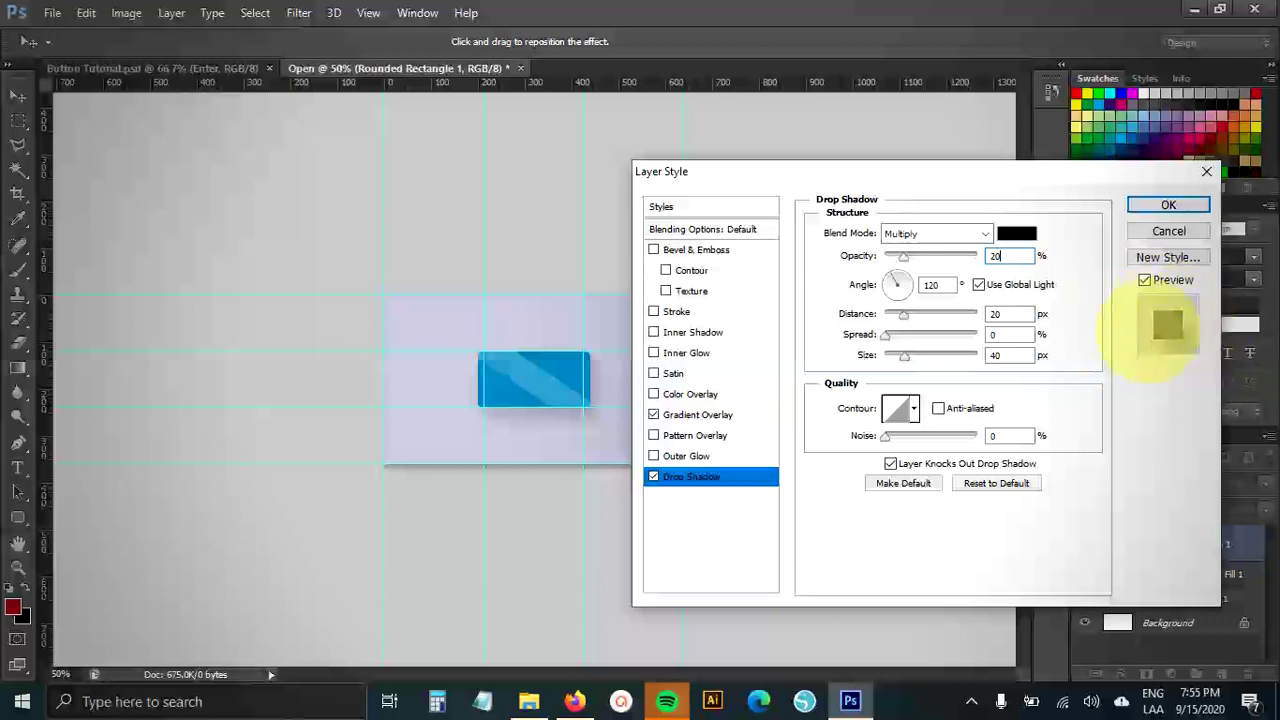
# Step: Save the effects as a new style named Style 1 and apply the layer style to the rounded rectangle
pyautogui.click(1168, 257)
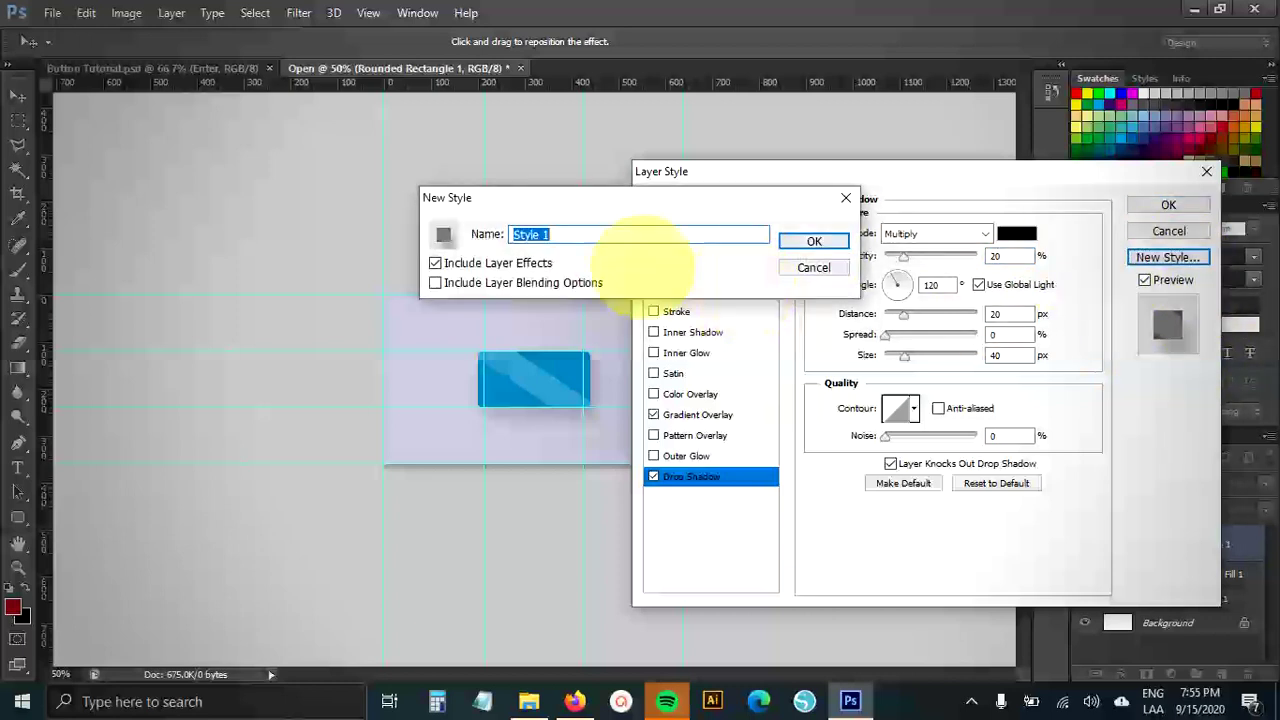
pyautogui.click(792, 242)
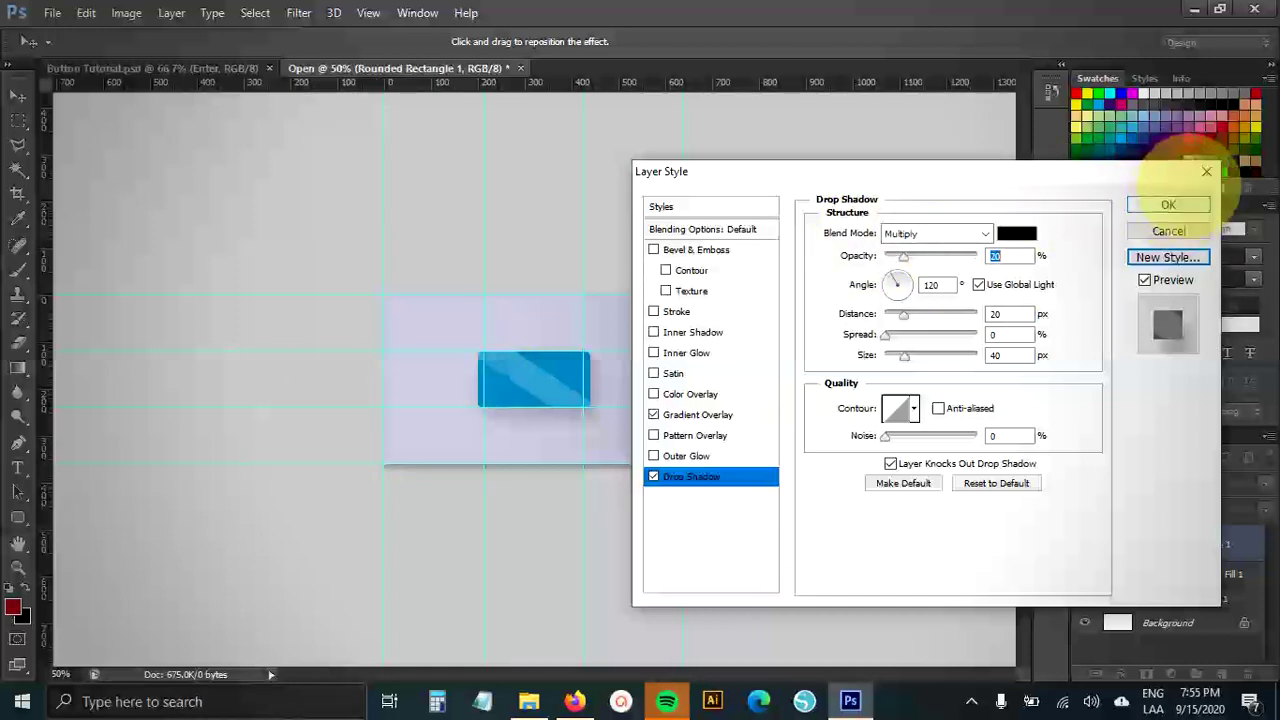
pyautogui.click(1174, 203)
pyautogui.click(1168, 204)
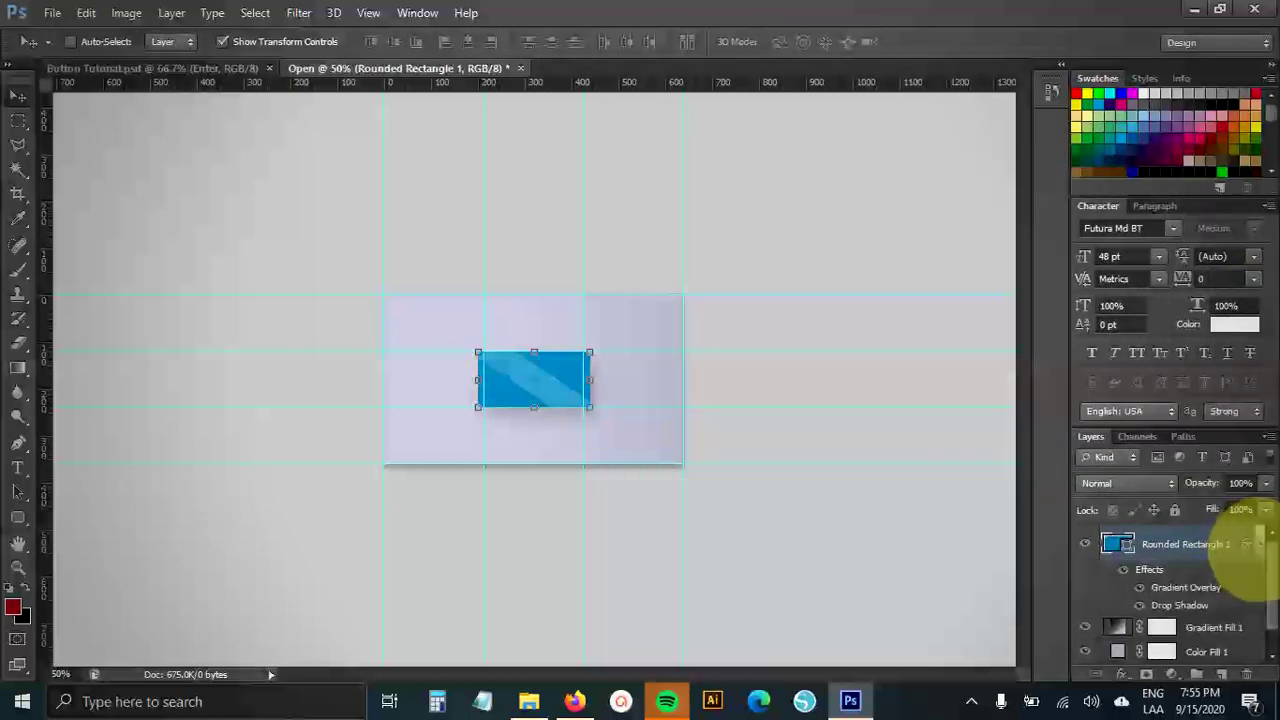
# Step: Collapse the rounded rectangle layer's effects list and hide the guides
pyautogui.click(1259, 543)
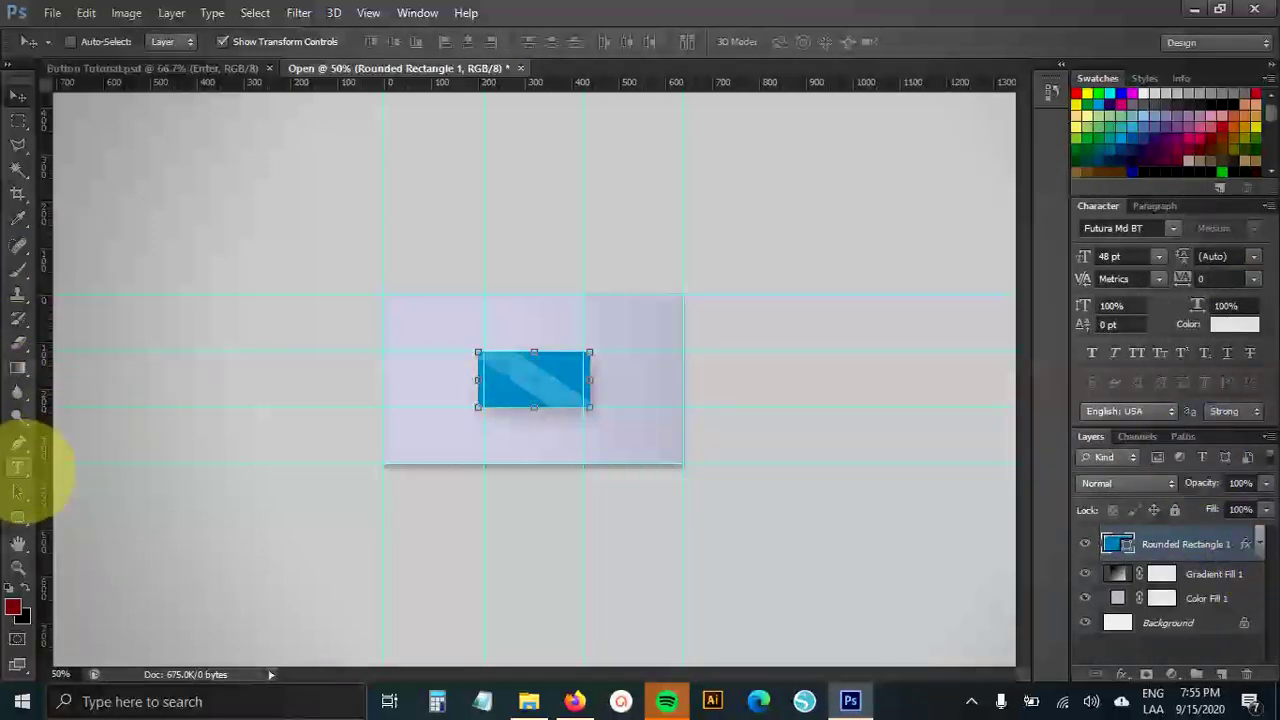
pyautogui.hotkey('ctrl', 'h')
# Step: Add the white 48 pt Futura Md BT text "Enter" on the canvas above the blue button
pyautogui.click(18, 467)
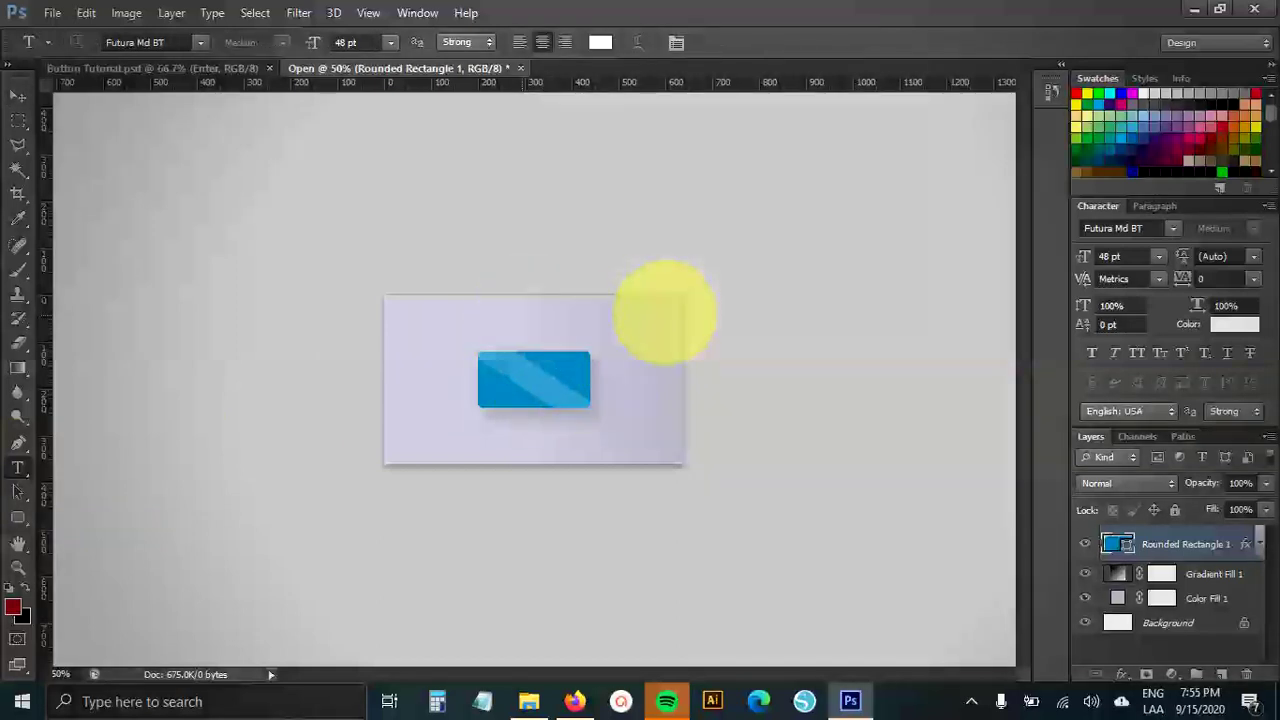
pyautogui.click(521, 312)
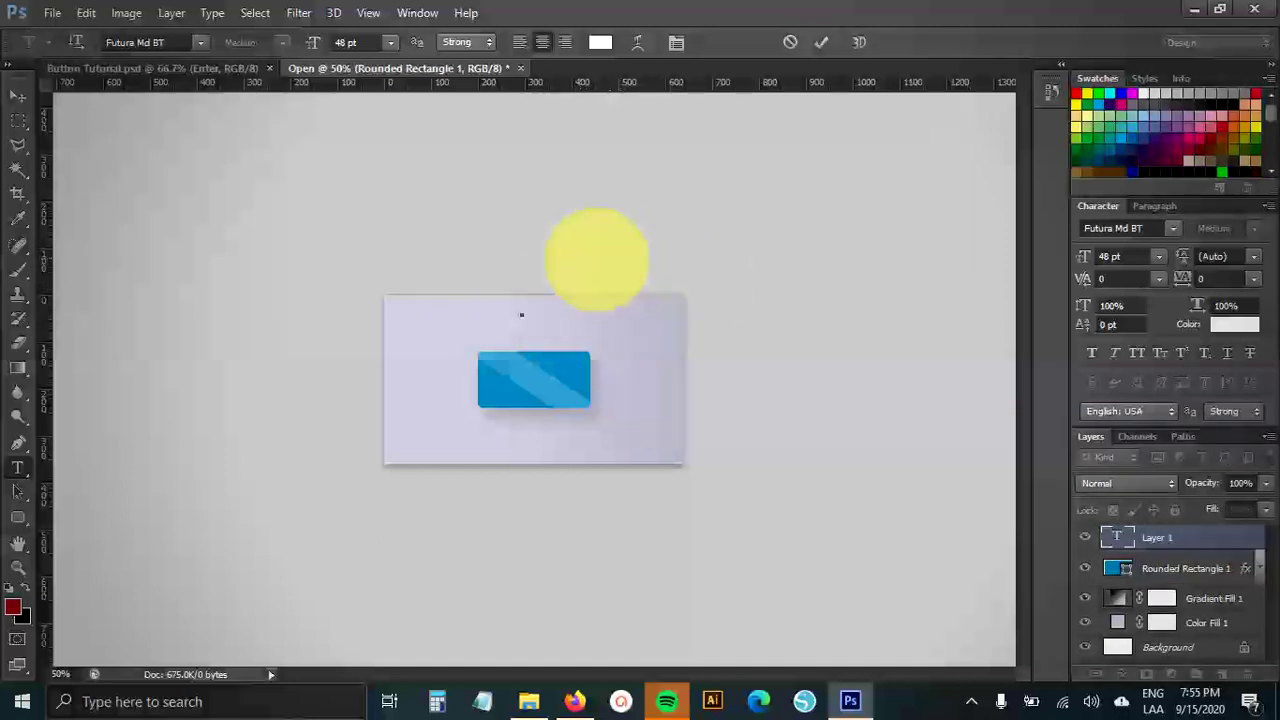
pyautogui.write('Enter')
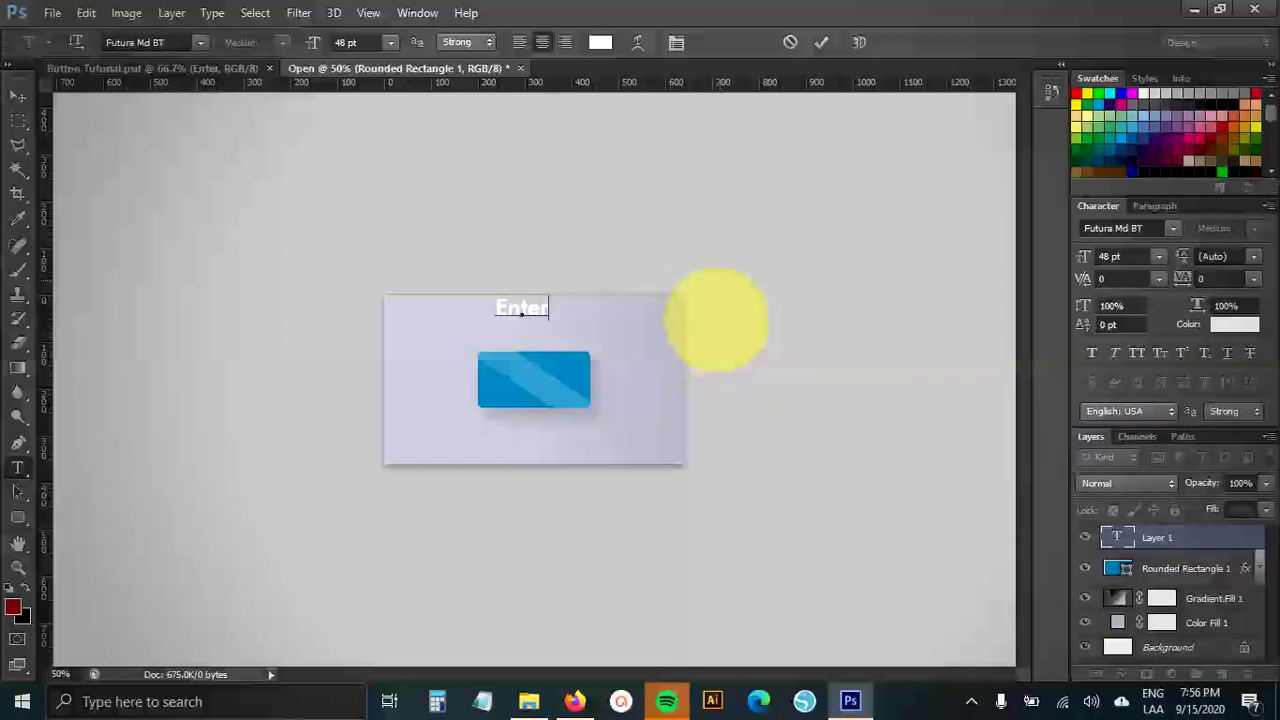
# Step: Move the Enter text onto the button, centre it horizontally and vertically on the canvas, and leave the Background layer selected
pyautogui.click(18, 96)
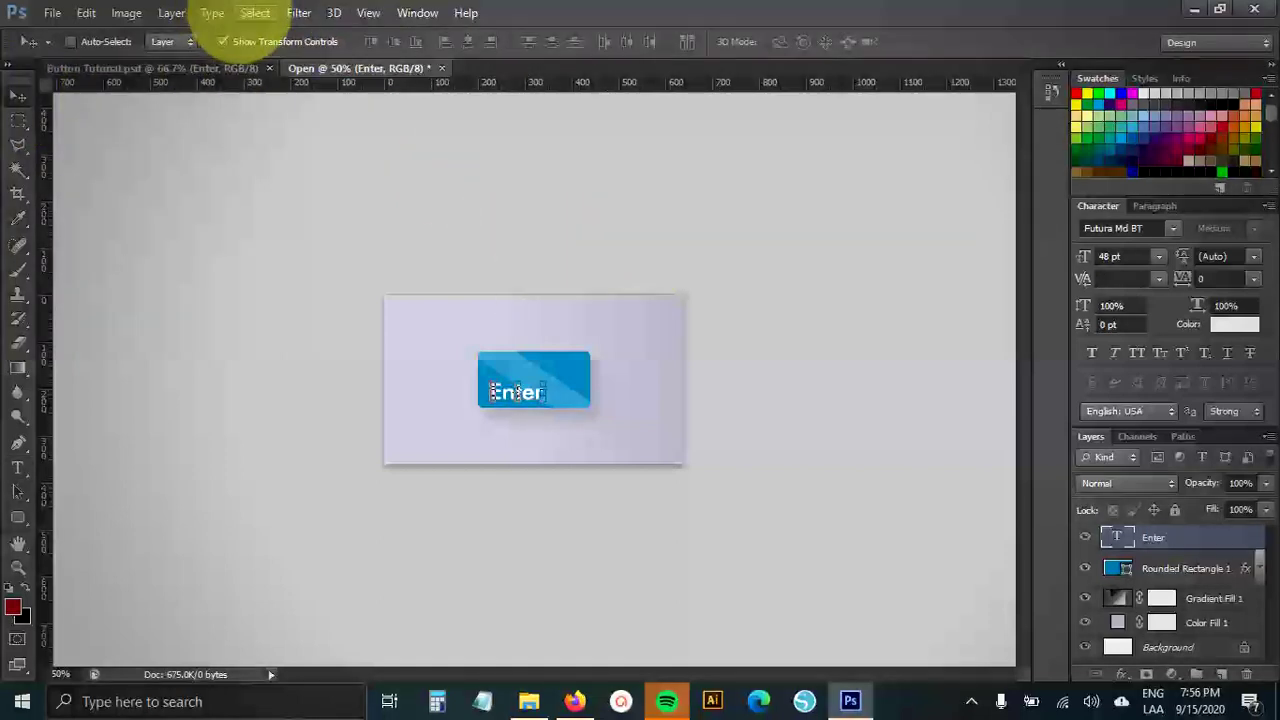
pyautogui.click(255, 13)
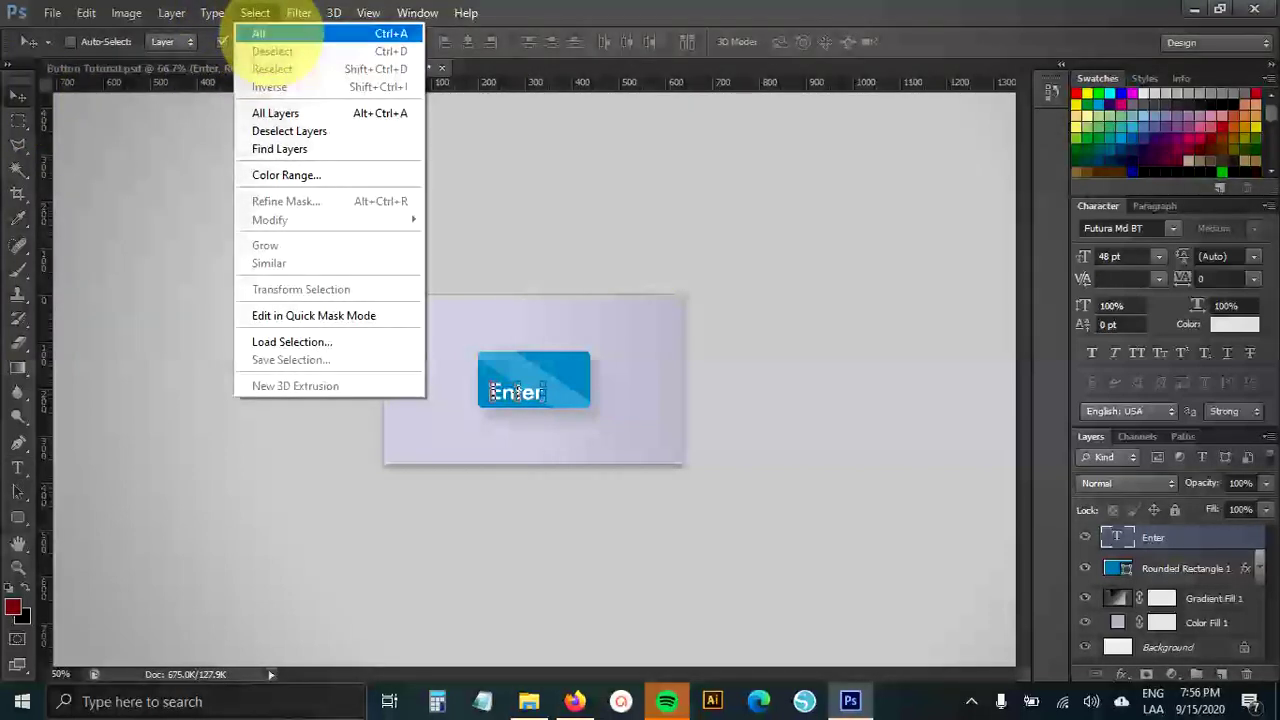
pyautogui.click(258, 33)
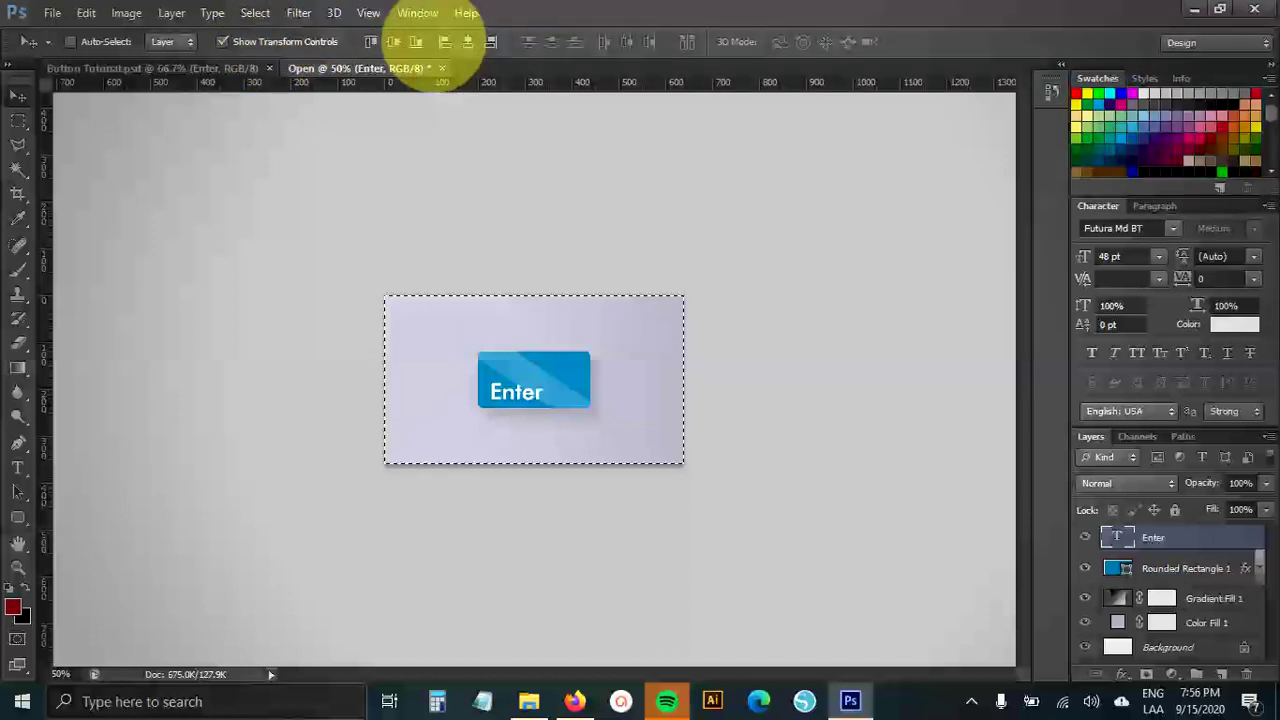
pyautogui.click(468, 42)
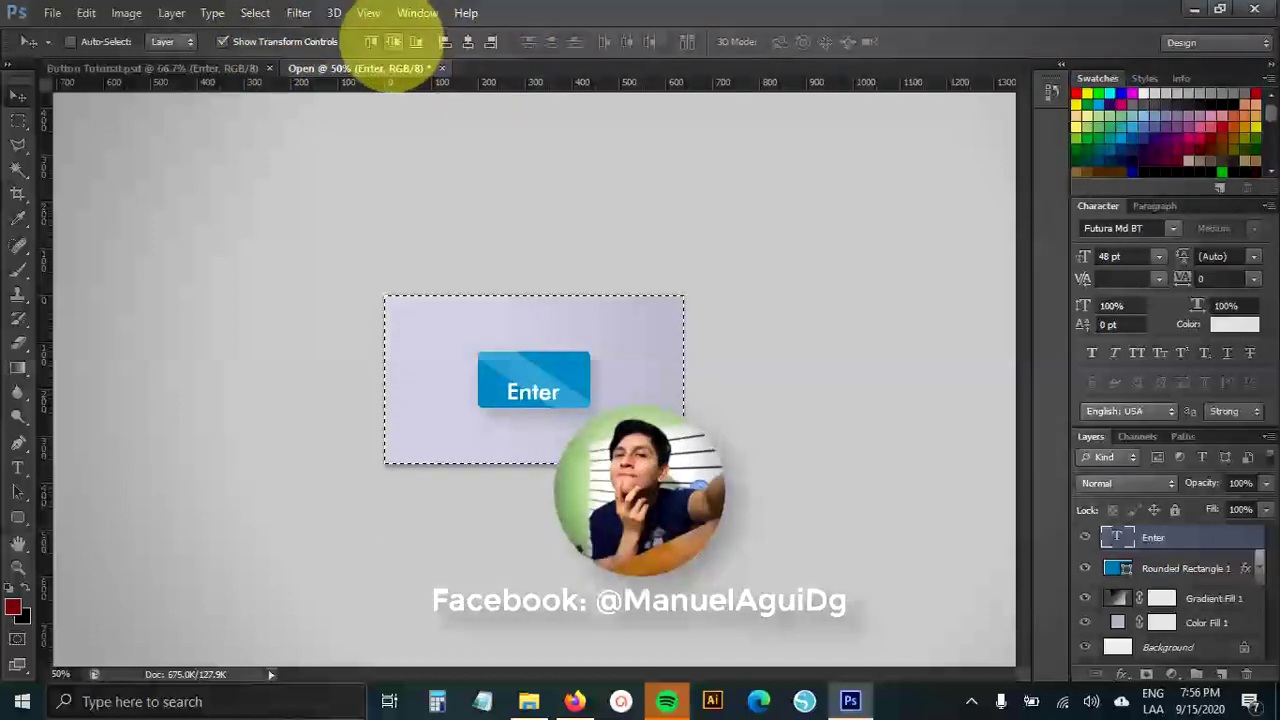
pyautogui.click(394, 42)
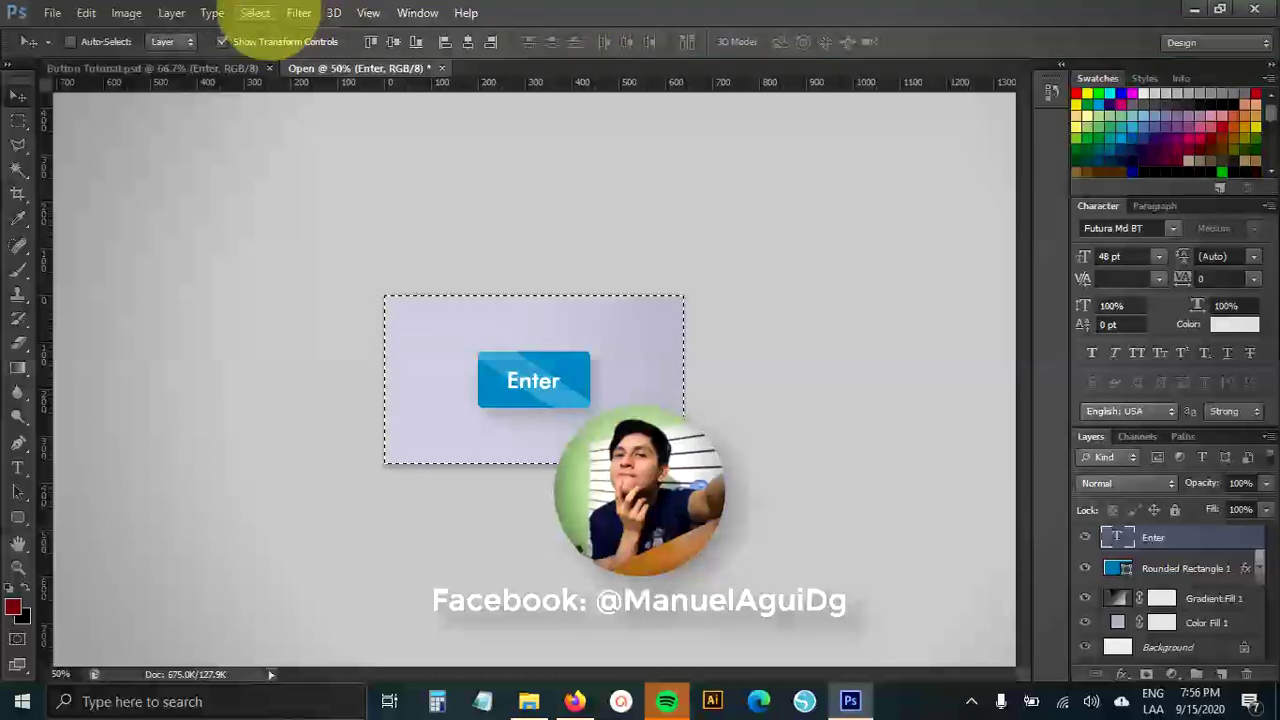
pyautogui.click(255, 13)
pyautogui.click(275, 51)
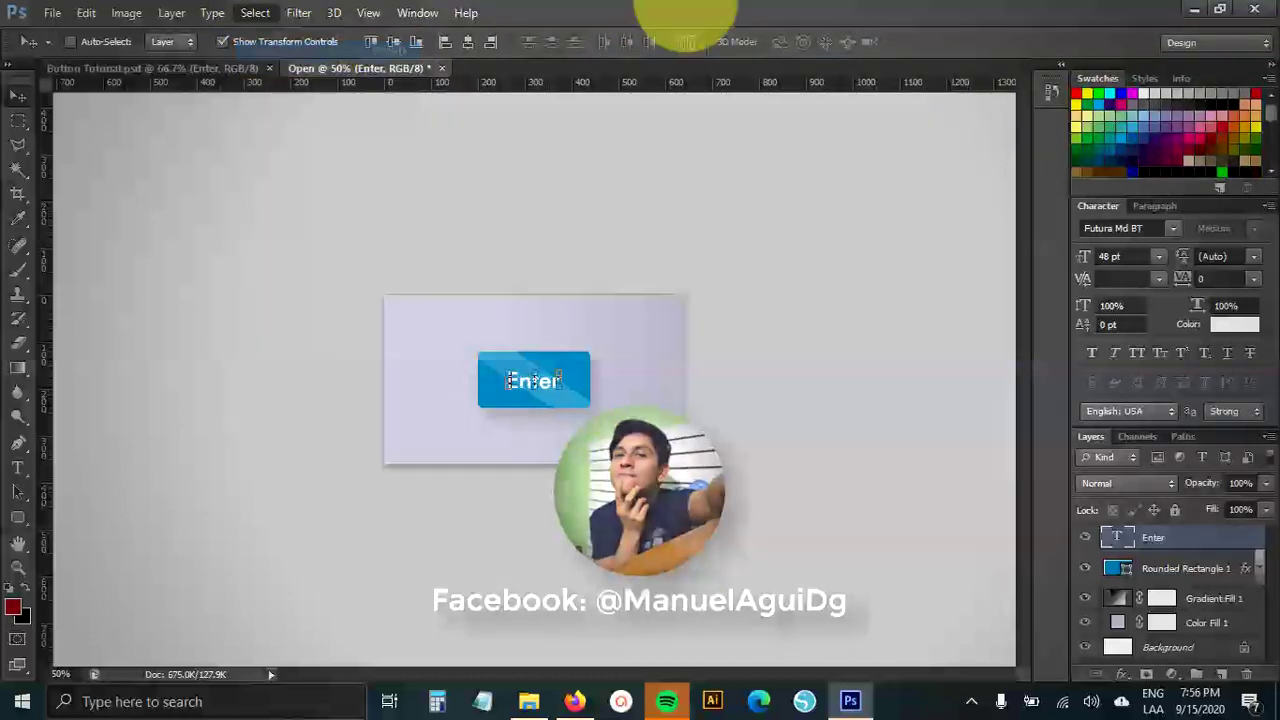
pyautogui.click(1180, 647)
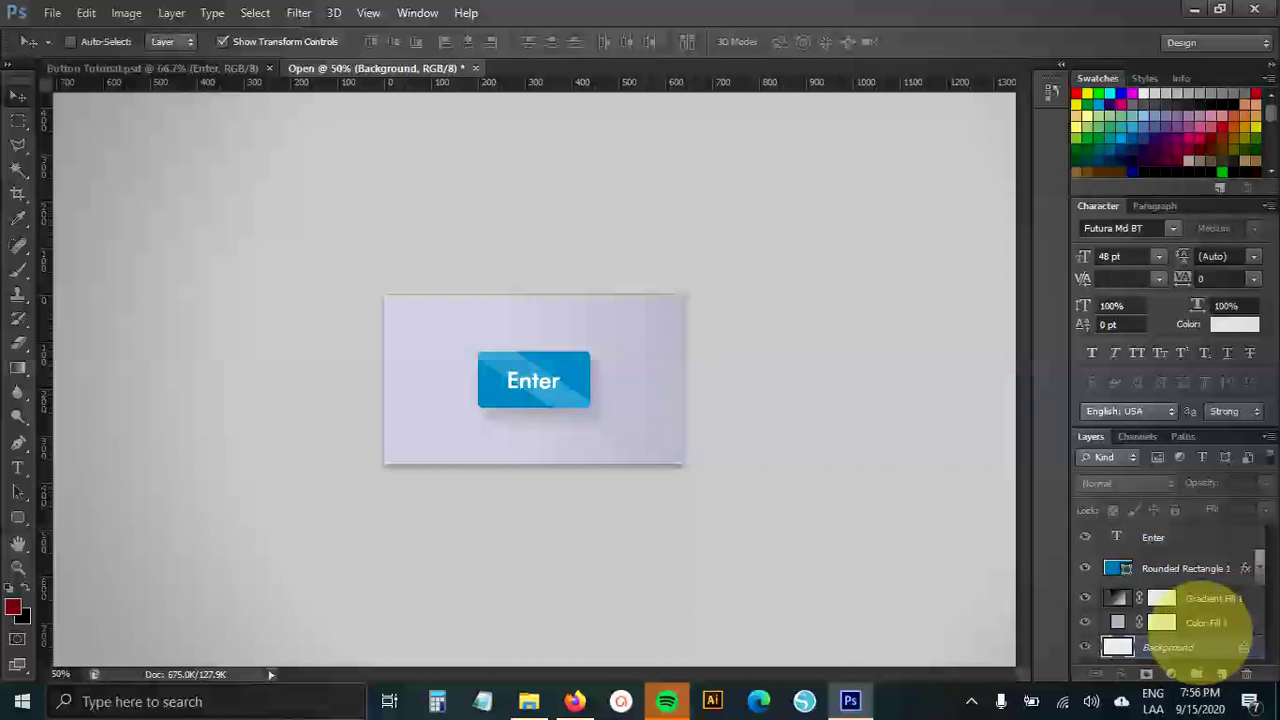